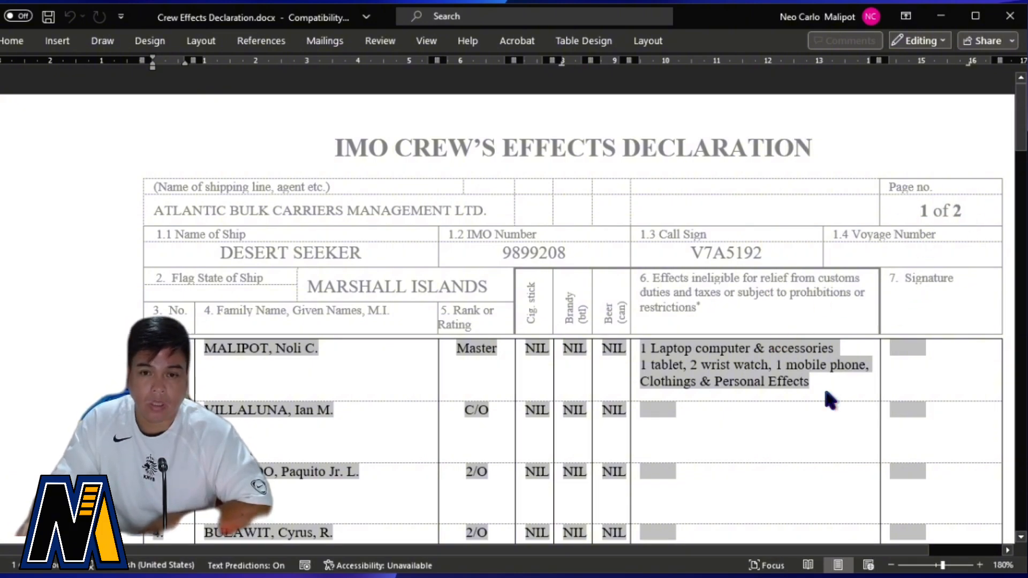
- Enter "Personal Effects," in the ineligible effects field of crew row 2 (C/O)
scroll(824, 389, down, 15)
scroll(830, 415, down, 8)
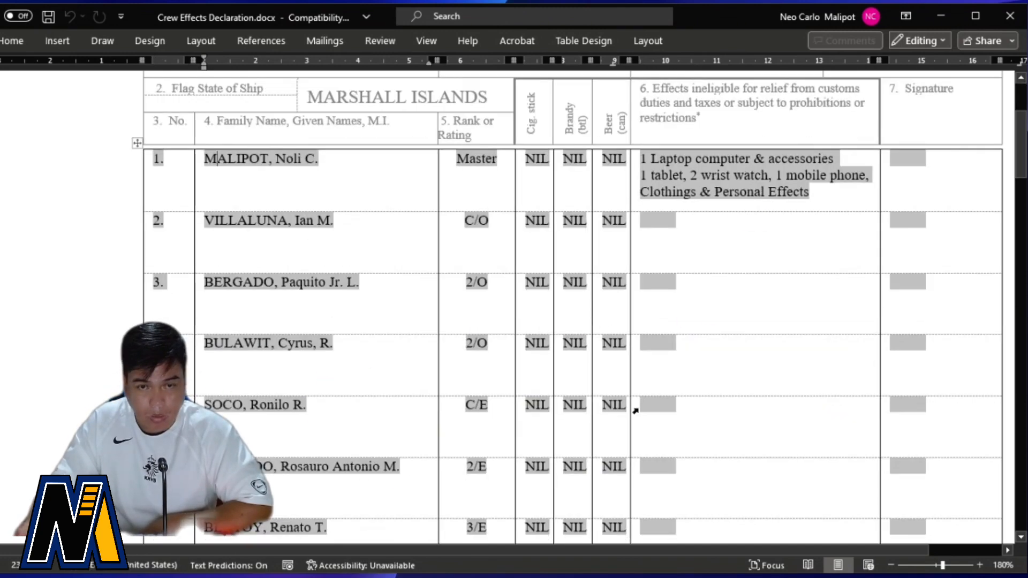
scroll(642, 404, up, 2)
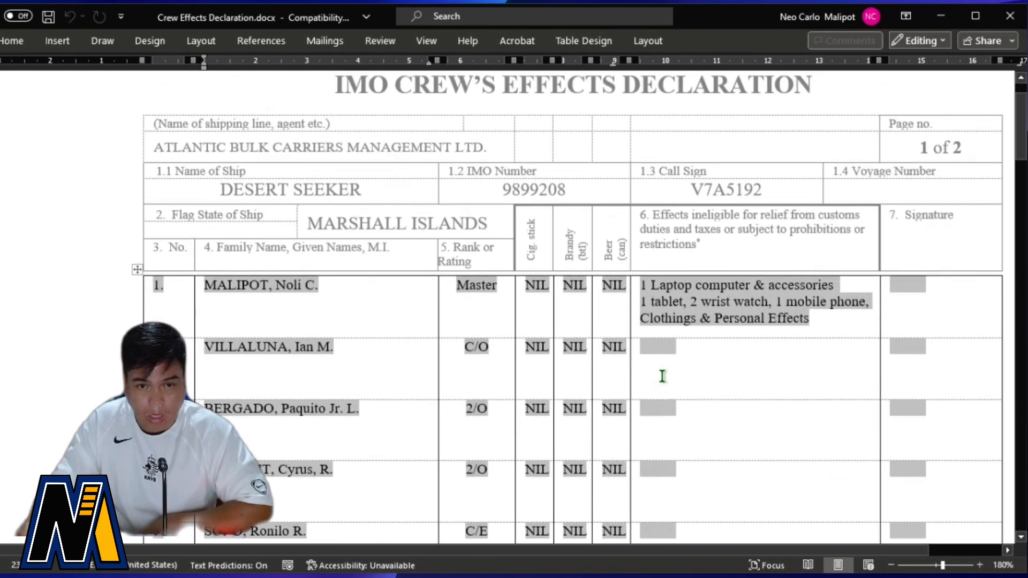
scroll(670, 336, up, 1)
click(659, 412)
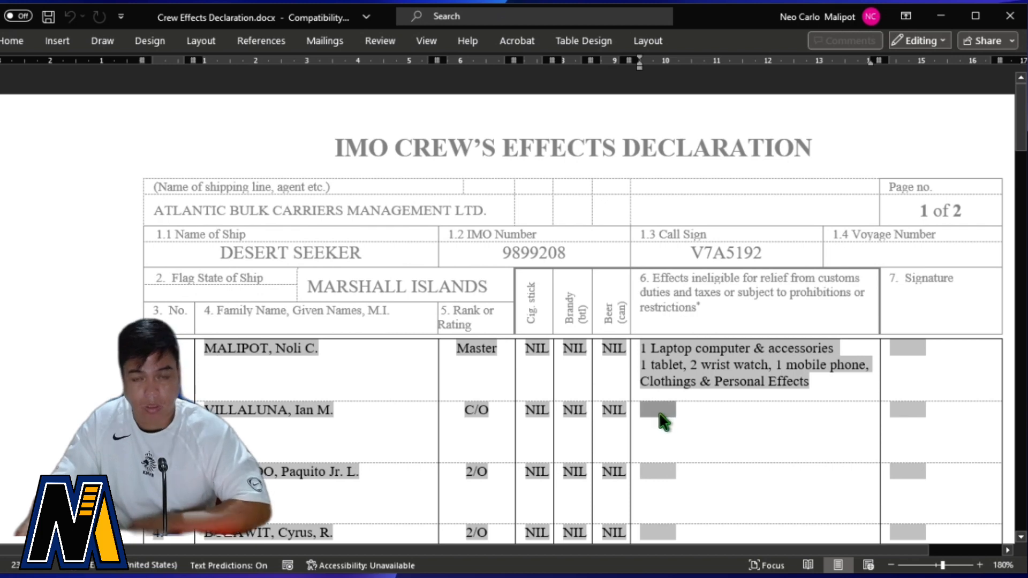
text(Per)
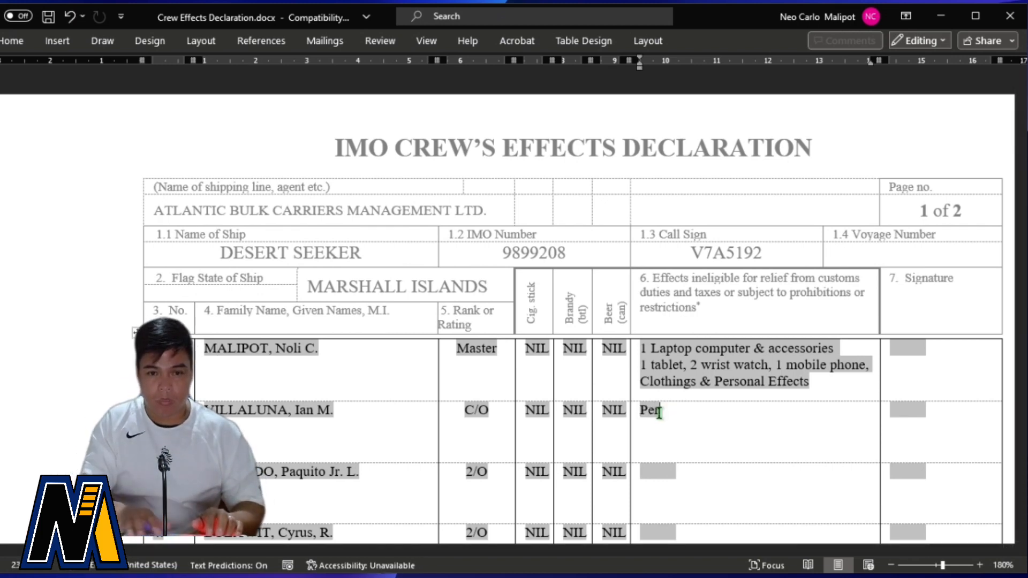
text(sp)
key(BackSpace)
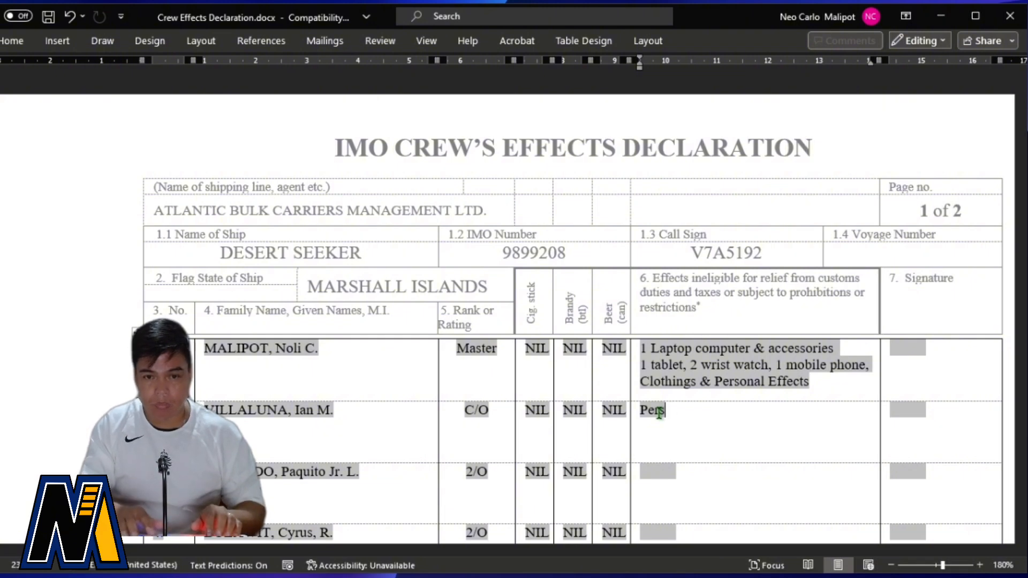
text(onal Effects,)
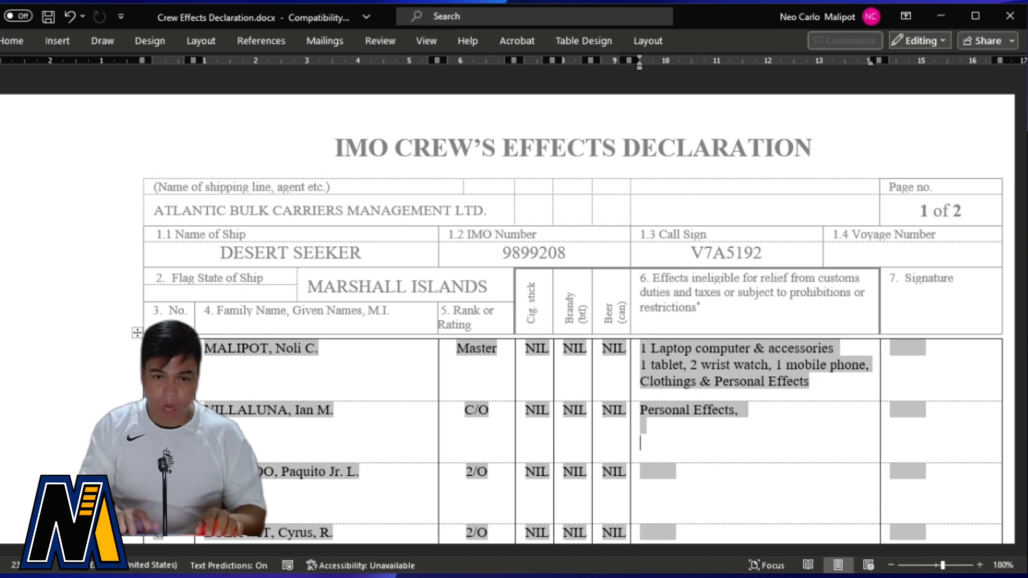
- Add several blank lines below the text in row 2's effects field and remove them again
key(Return)
key(Return)
key(Return)
key(Return)
key(Return)
key(Return)
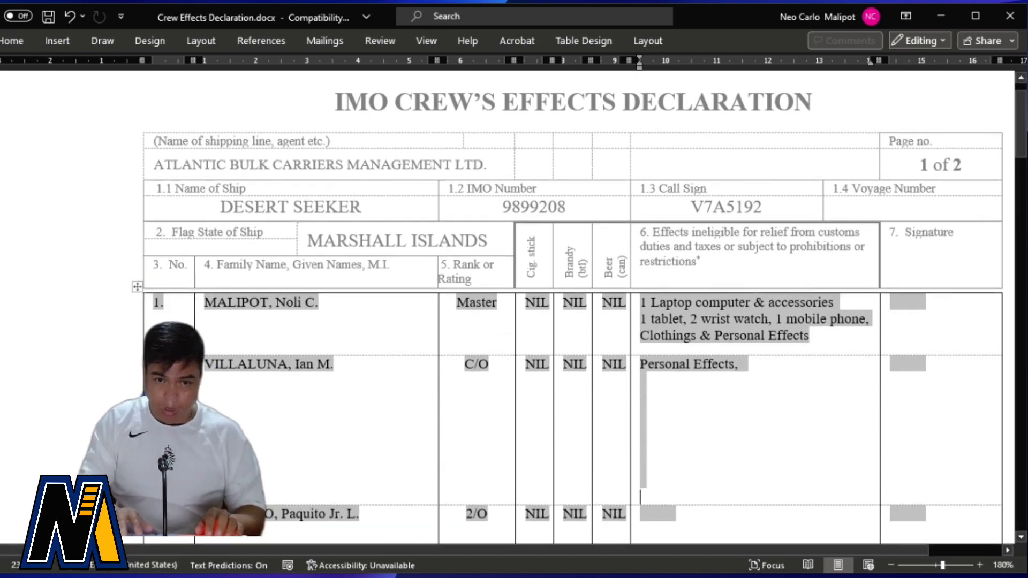
key(BackSpace)
key(BackSpace)
key(BackSpace)
key(BackSpace)
key(BackSpace)
key(BackSpace)
key(BackSpace)
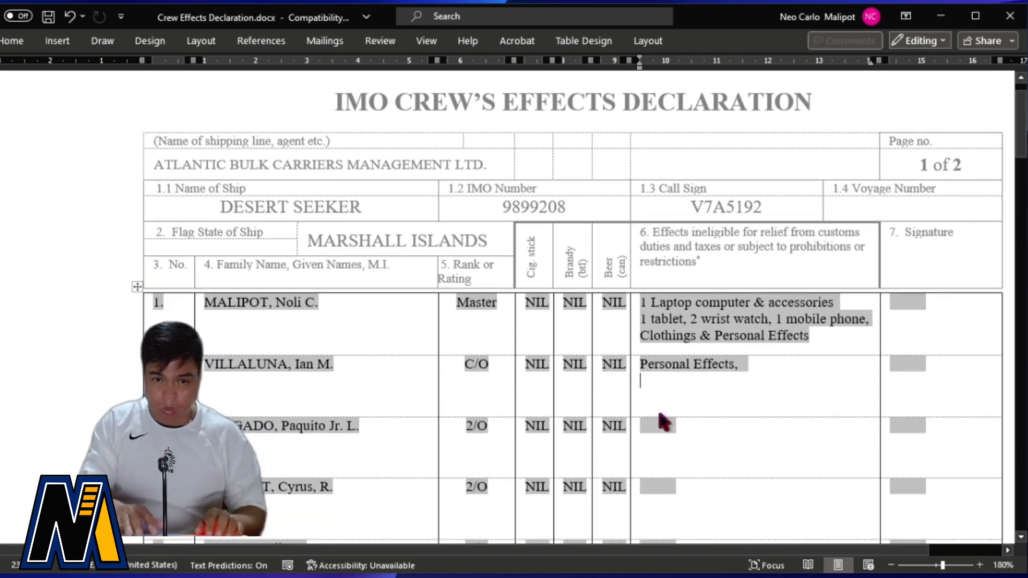
key(BackSpace)
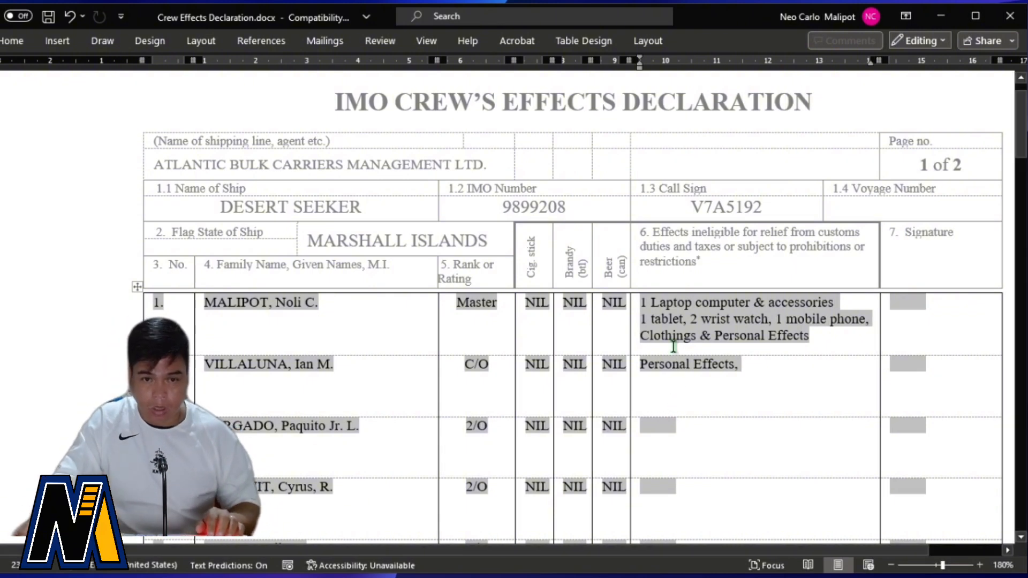
- Copy the Master's full effects list from row 1 and paste it over the text in row 2's effects field
drag(644, 305, 699, 314)
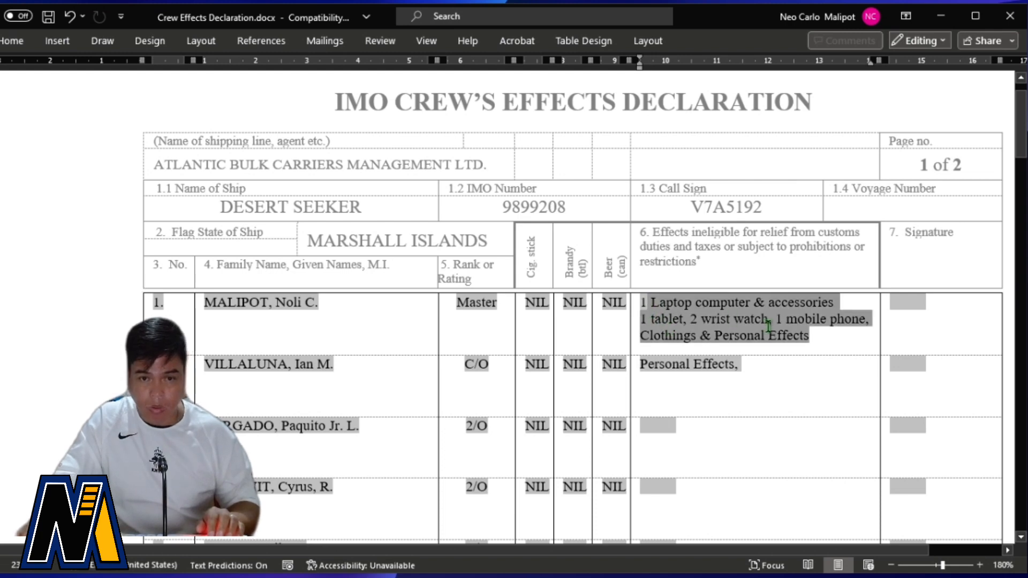
click(646, 304)
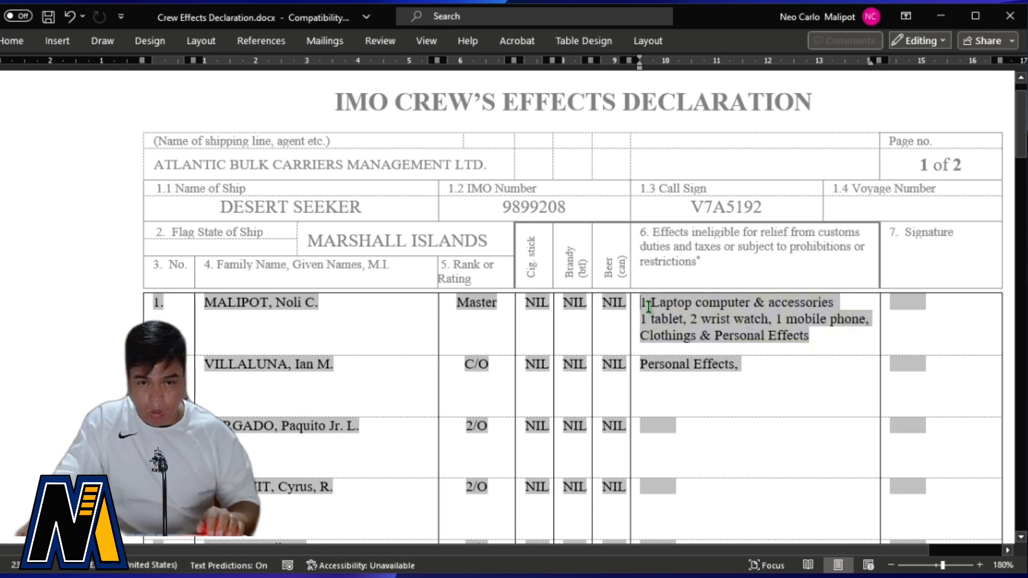
drag(648, 306, 792, 335)
key(ctrl+c)
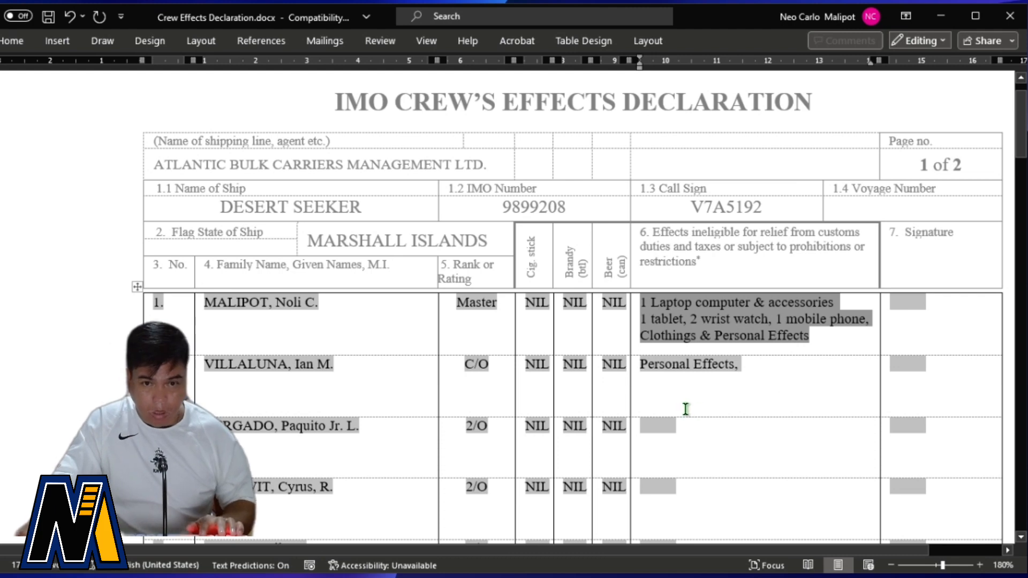
drag(644, 370, 771, 378)
key(ctrl+v)
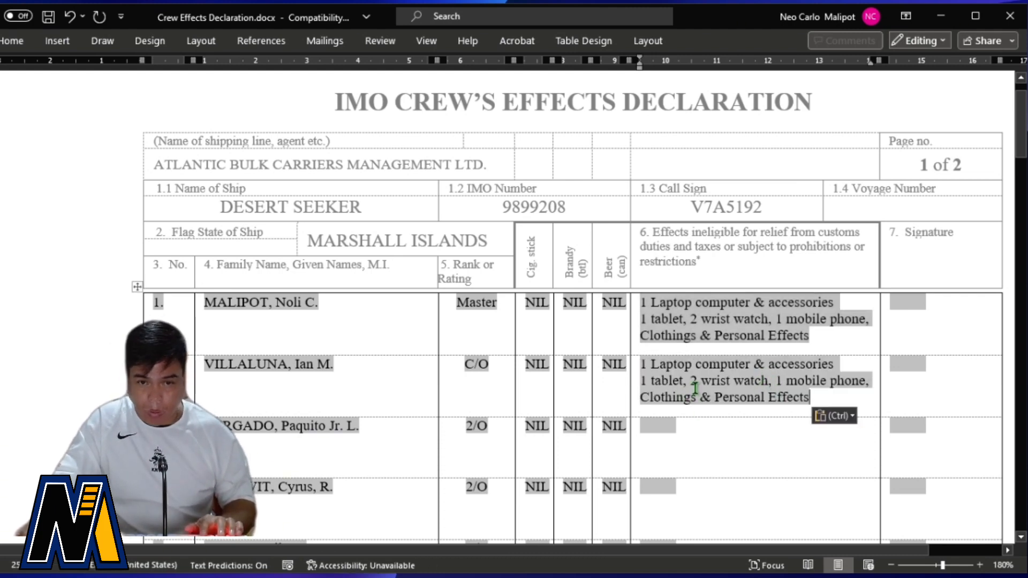
- Split row 2's effects list so the tablet, wrist watch, mobile phone and clothing items each sit on their own line, with a trailing line break
key(Left)
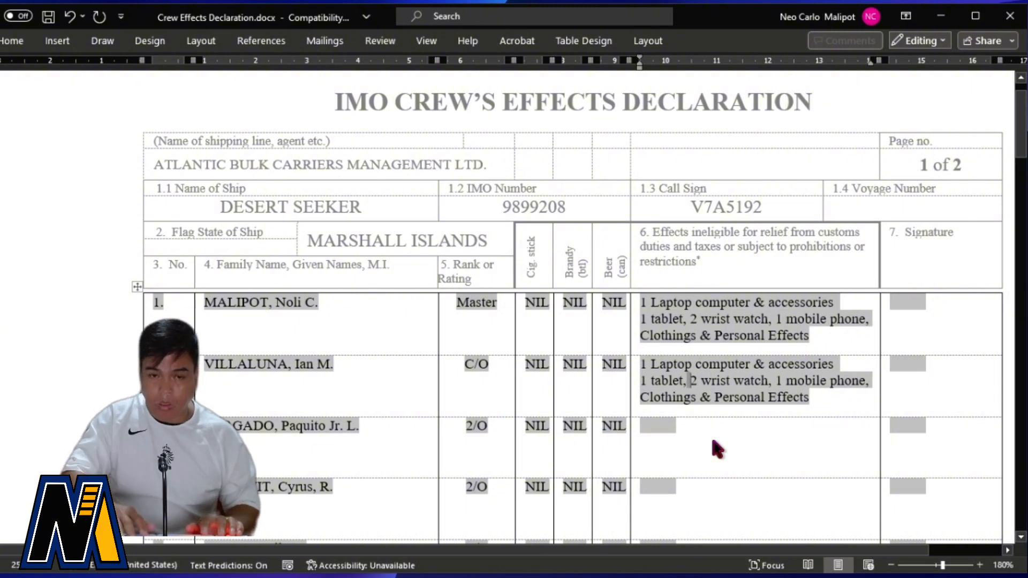
key(BackSpace)
key(Return)
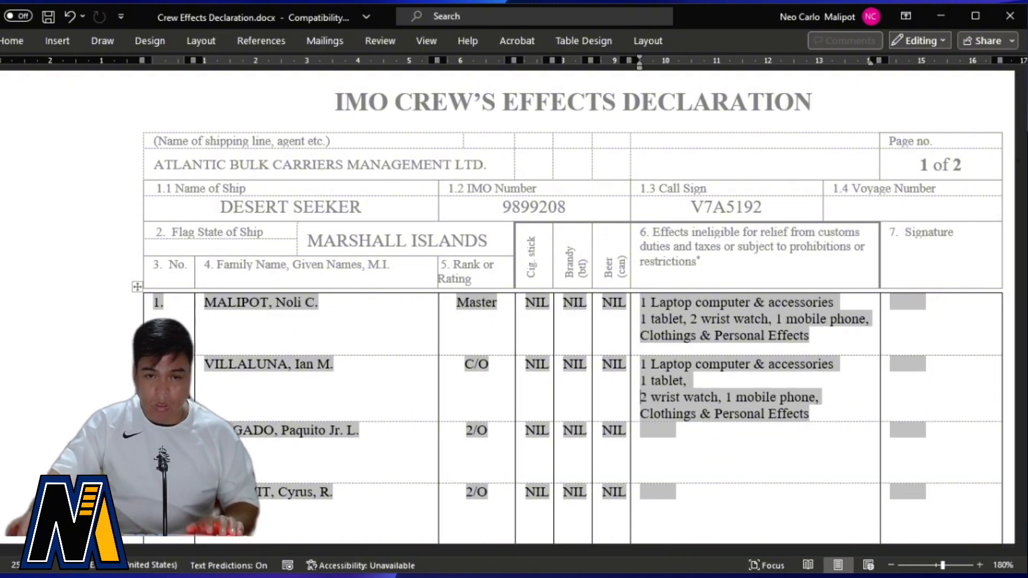
click(727, 401)
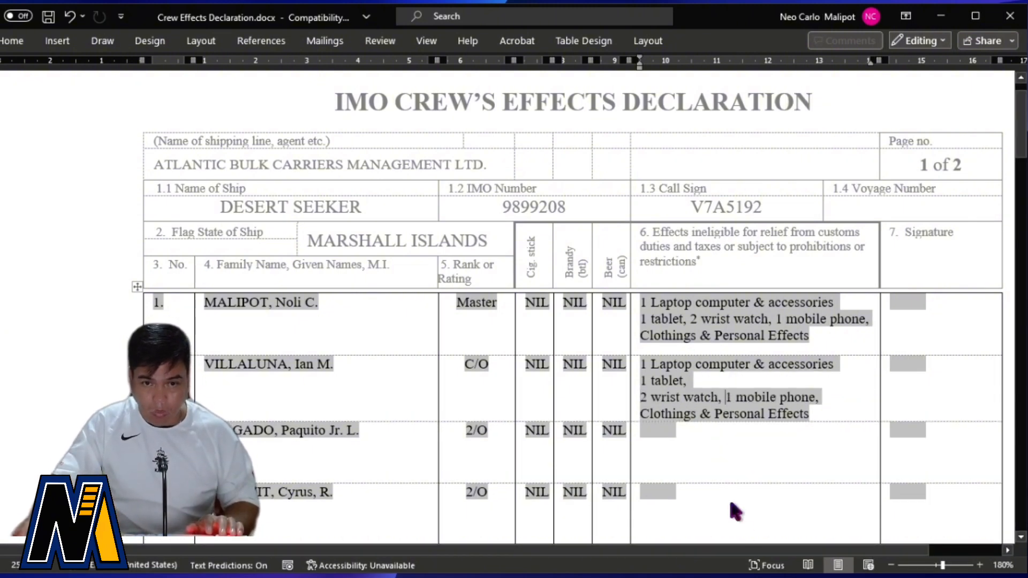
key(BackSpace)
key(Return)
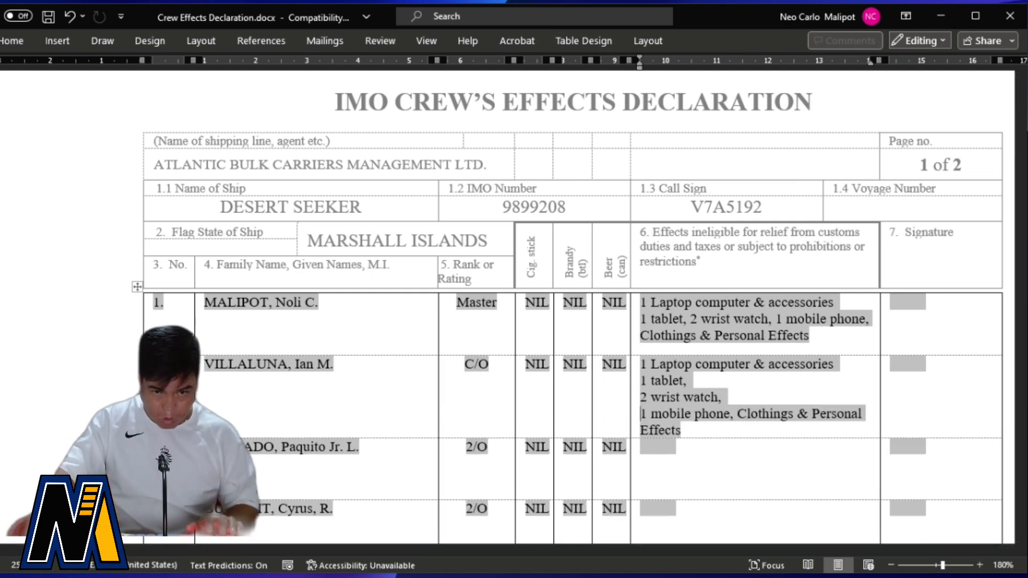
click(741, 416)
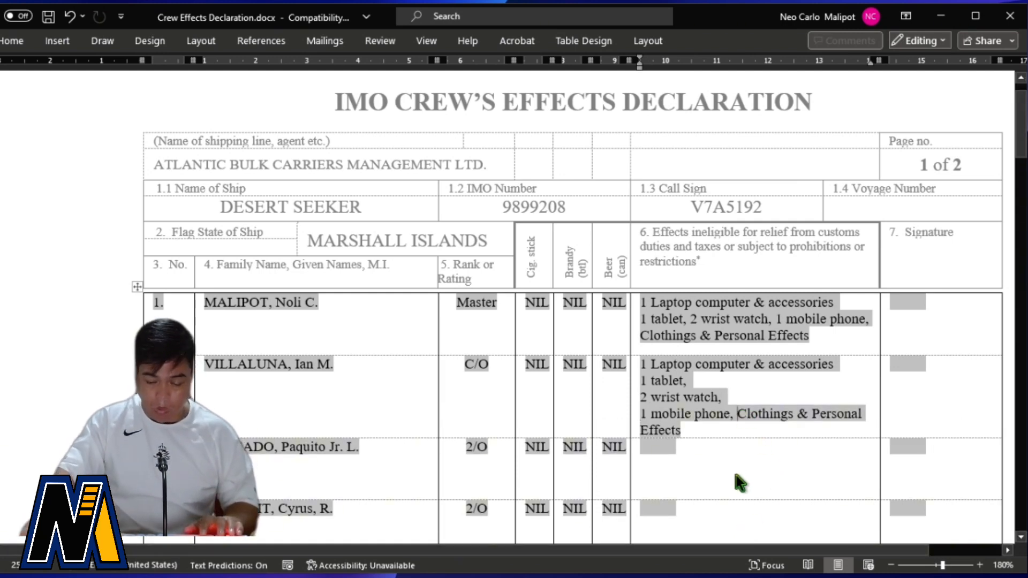
key(Return)
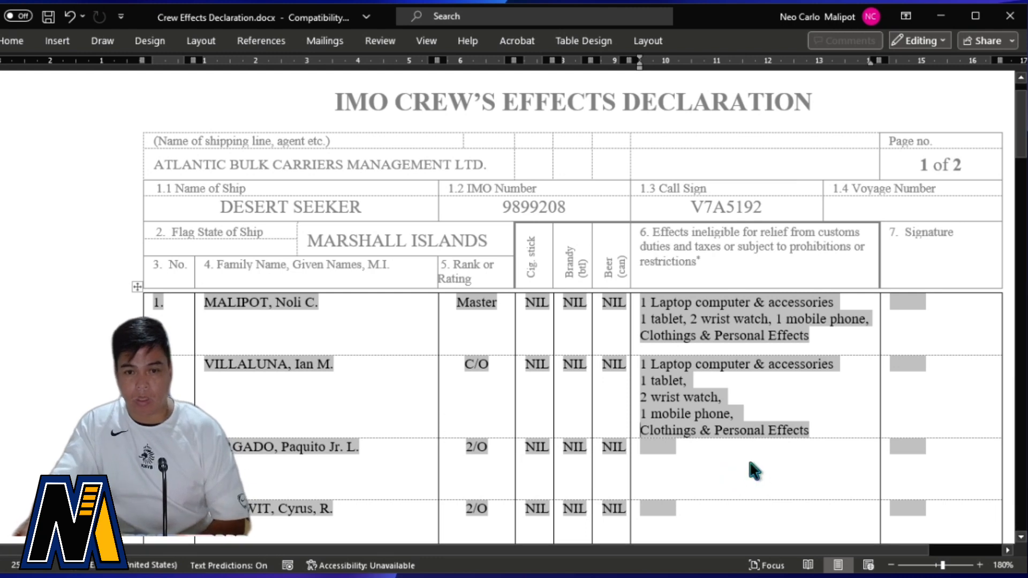
click(812, 432)
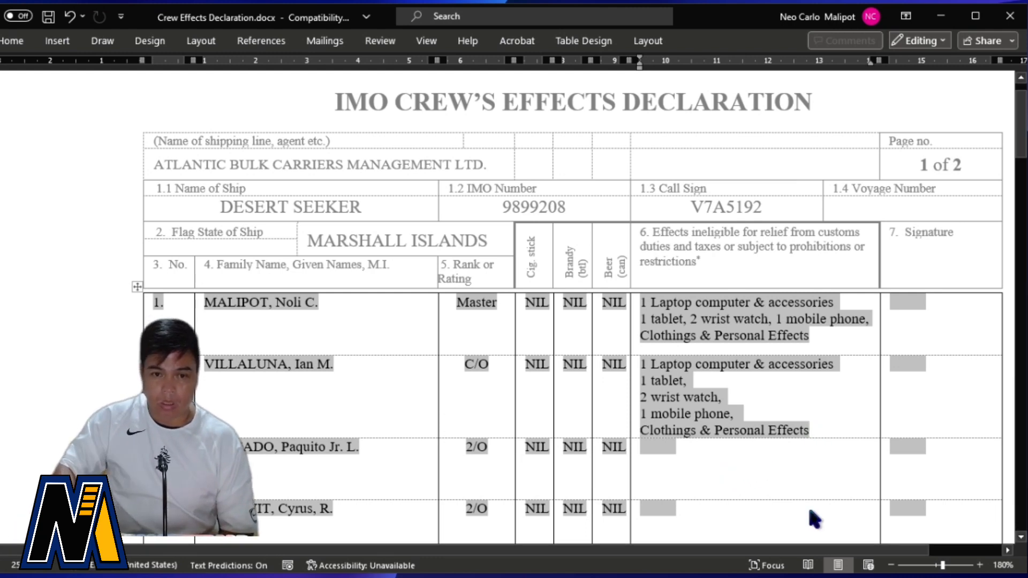
key(Return)
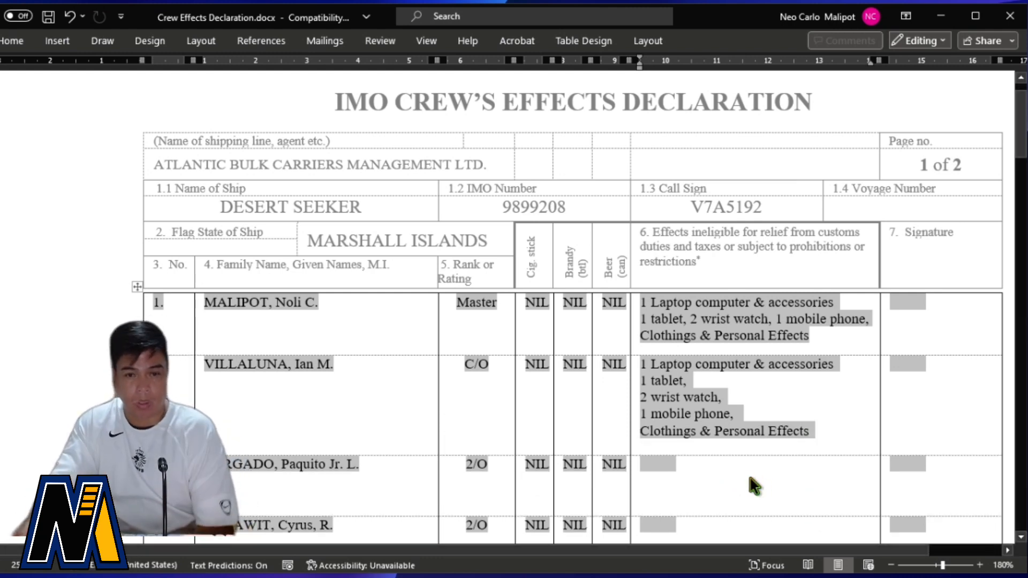
- Rejoin the tablet, wrist watch and mobile phone items on one line in row 2's effects field
scroll(747, 471, down, 2)
scroll(747, 470, up, 2)
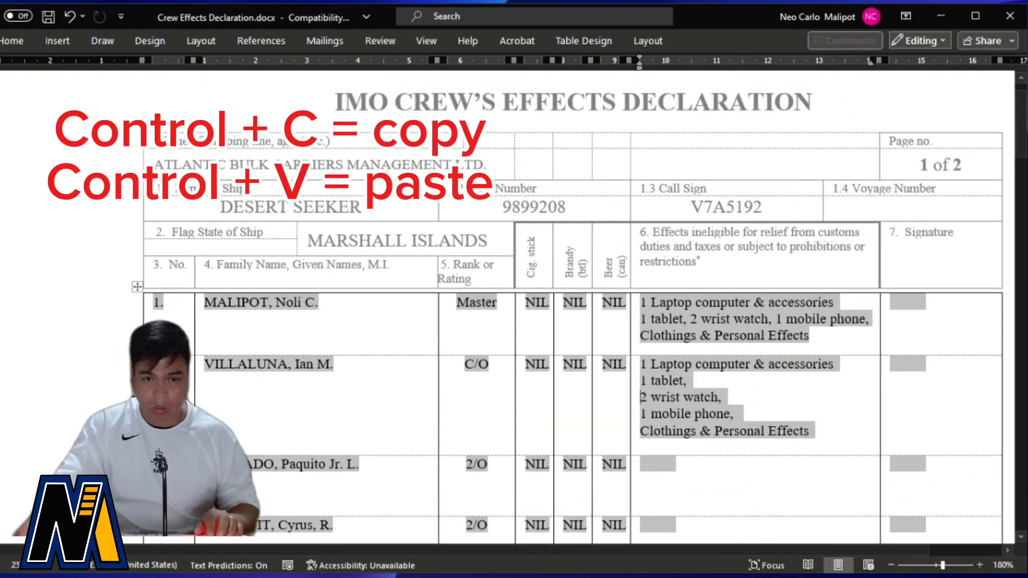
key(BackSpace)
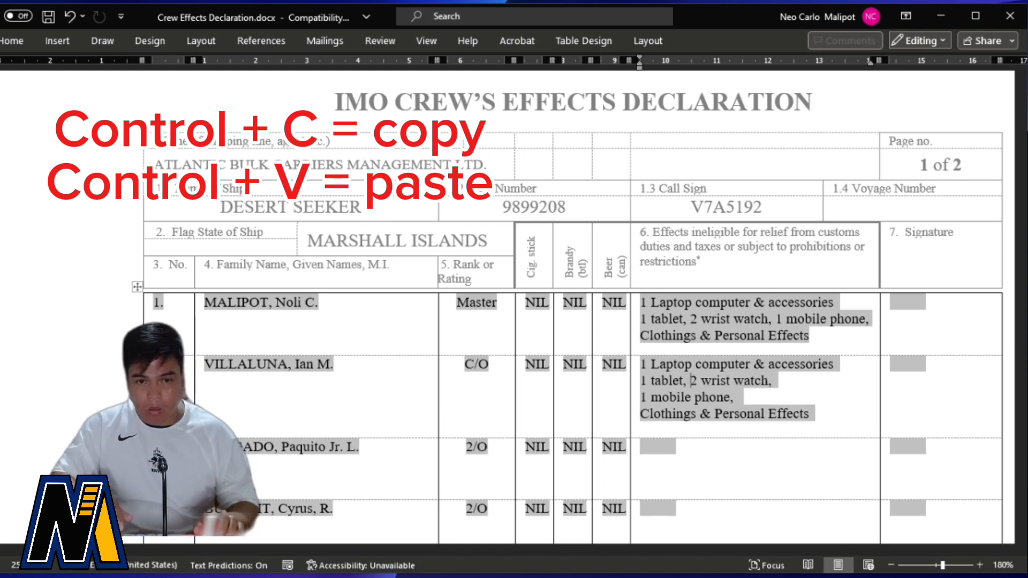
key(Tab)
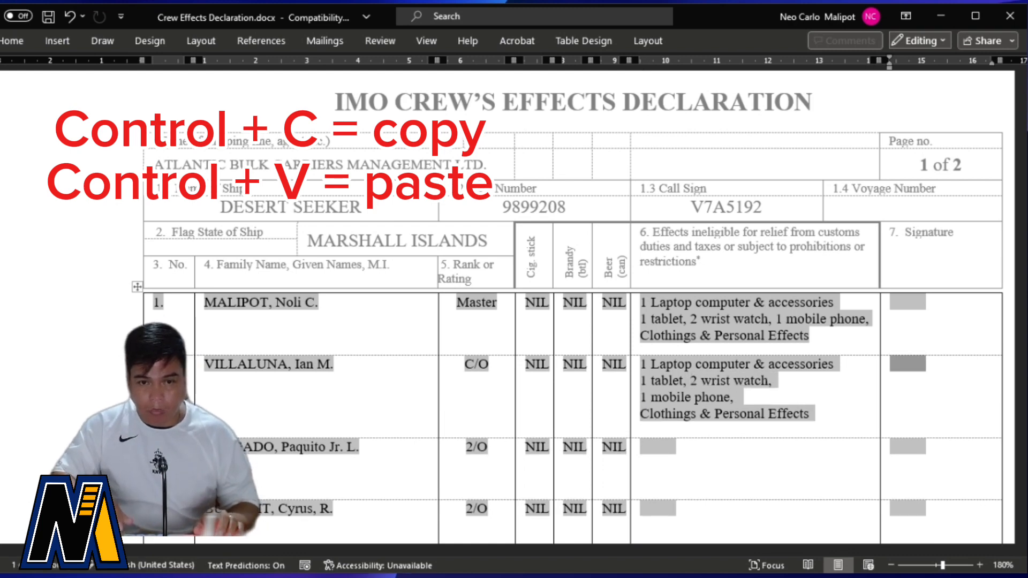
click(643, 398)
key(BackSpace)
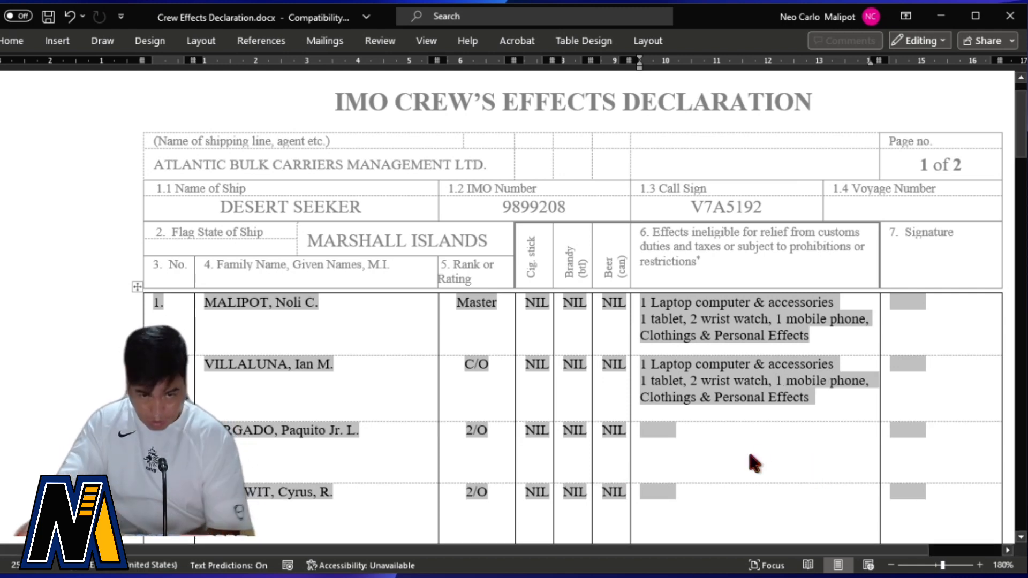
- Look over the crew rows below row 2, checking their name, cigarette and ineligible effects fields
scroll(757, 454, down, 1)
scroll(757, 454, down, 3)
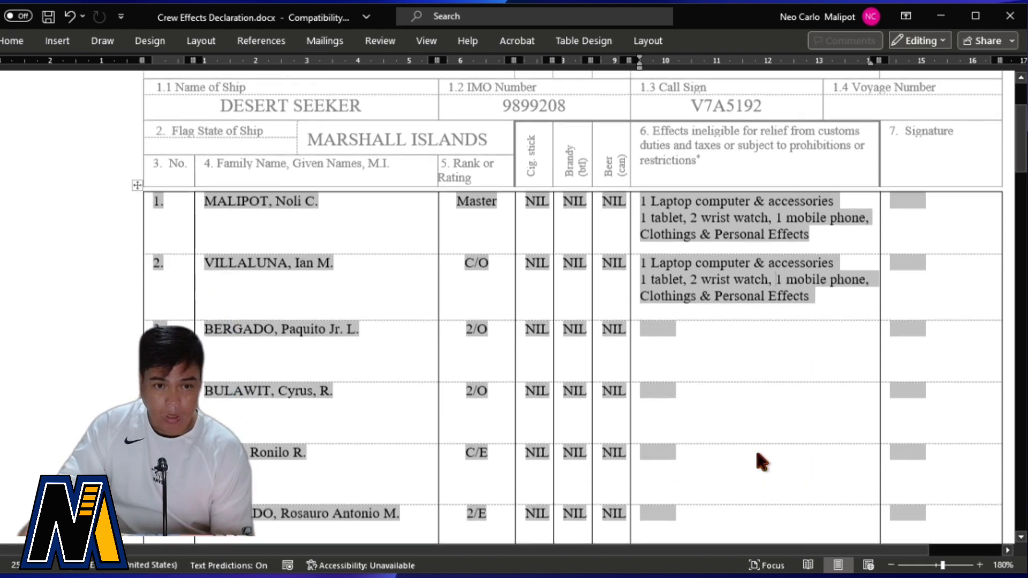
click(329, 303)
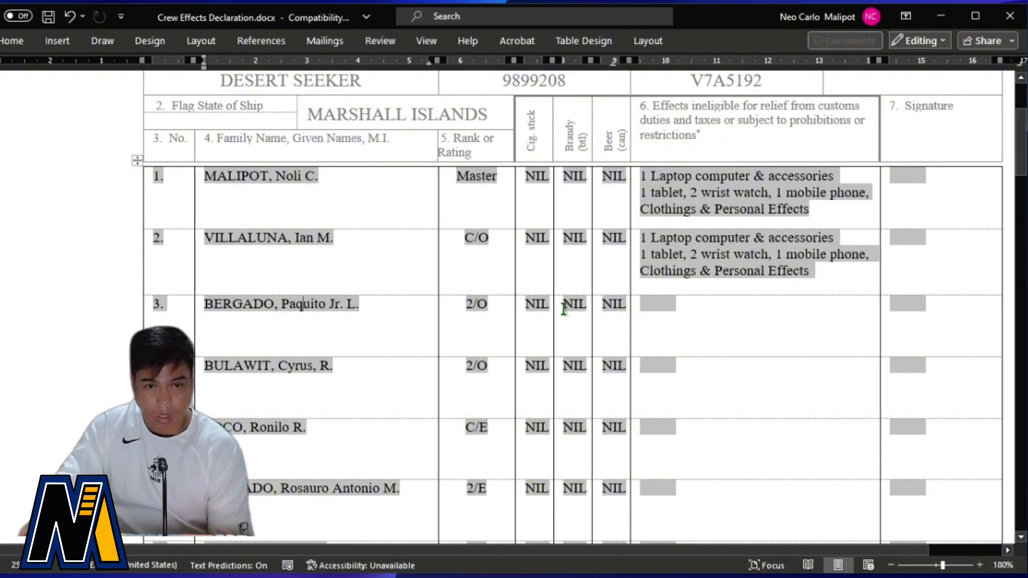
click(542, 306)
scroll(541, 310, down, 4)
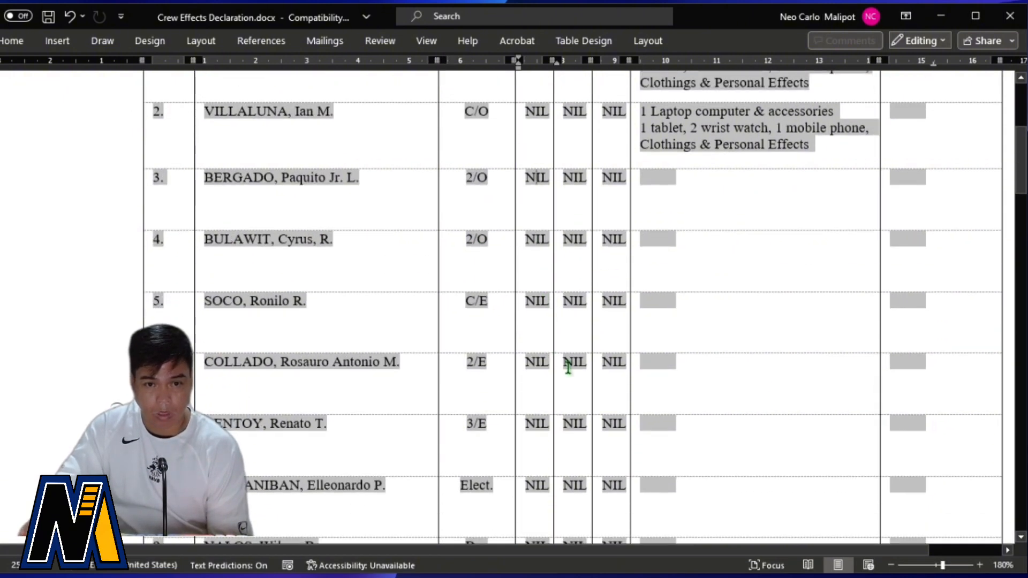
click(674, 360)
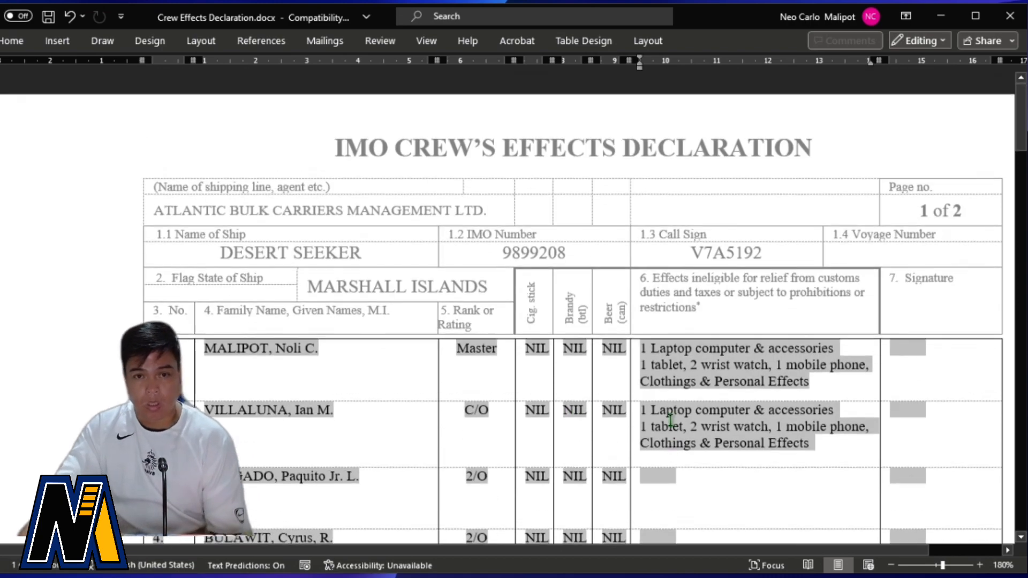
scroll(674, 426, down, 3)
scroll(675, 423, up, 10)
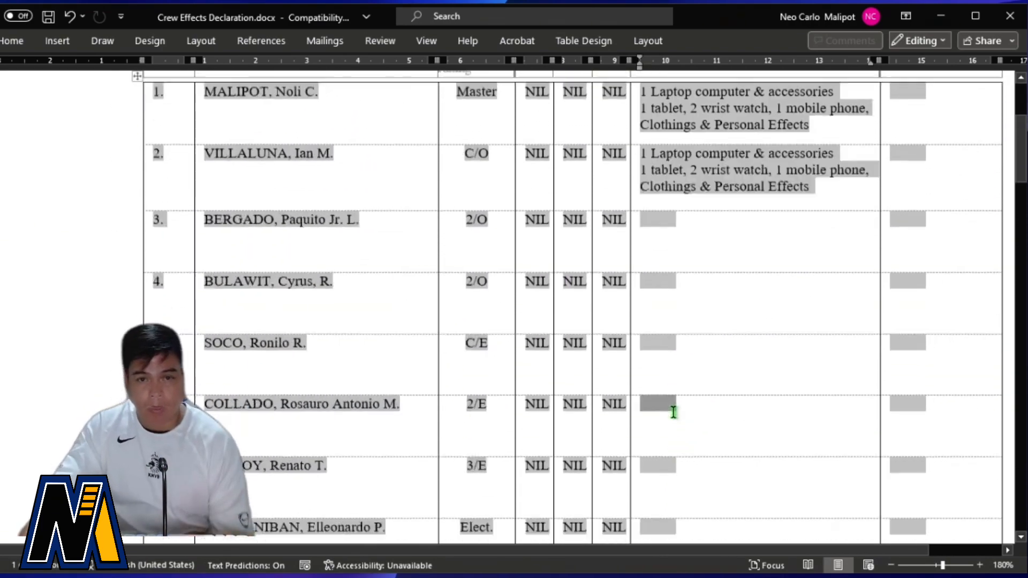
- Copy row 2's effects list and paste it into the effects fields of rows 3 to 18
click(644, 222)
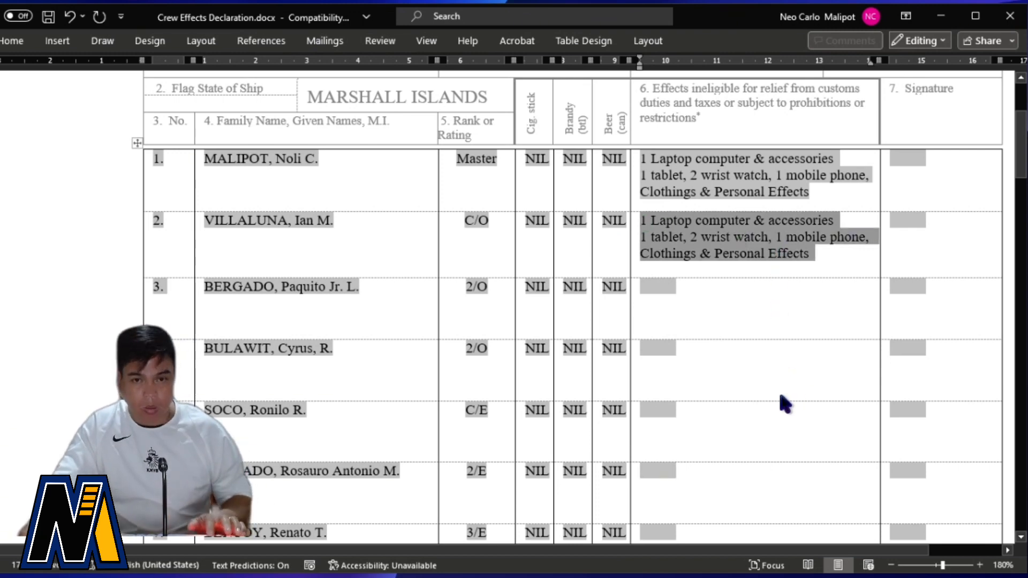
click(676, 287)
text(1 Laptop computer & accessories 1 tablet, 2 wrist watch, 1 mobile phone, Clothings & Personal Effects)
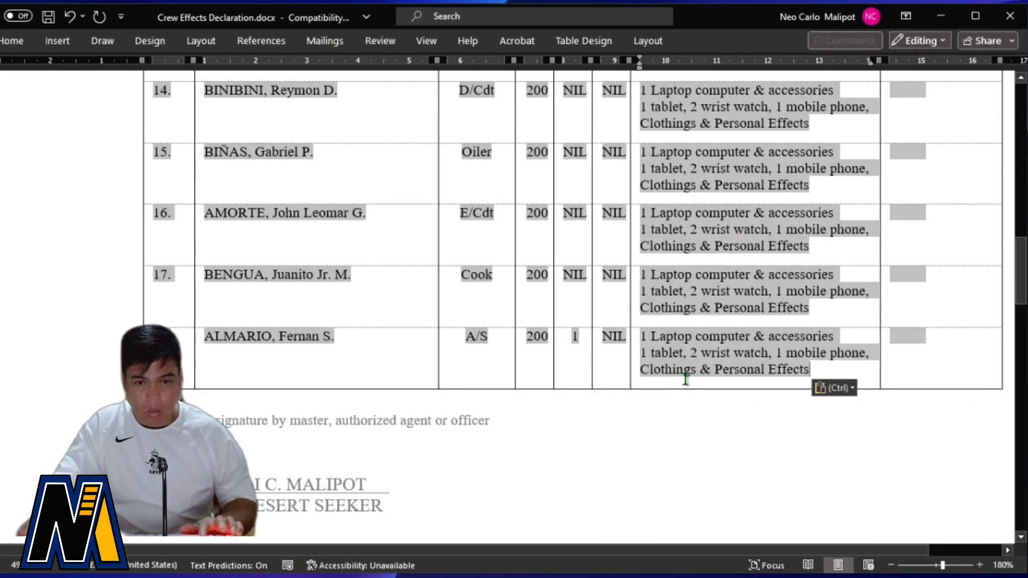
- Paste the same laptop, tablet, wrist watch, mobile phone and clothing list into row 19's effects field on page 2
scroll(686, 379, down, 8)
click(687, 388)
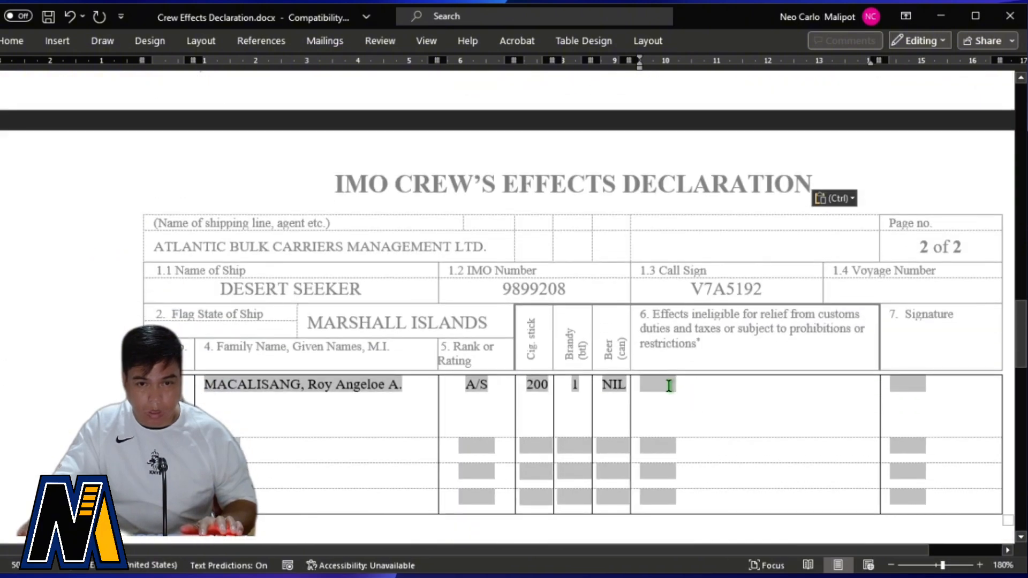
text(1 Laptop computer & accessories 1 tablet, 2 wrist watch, 1 mobile phone, Clothings & Personal Effects)
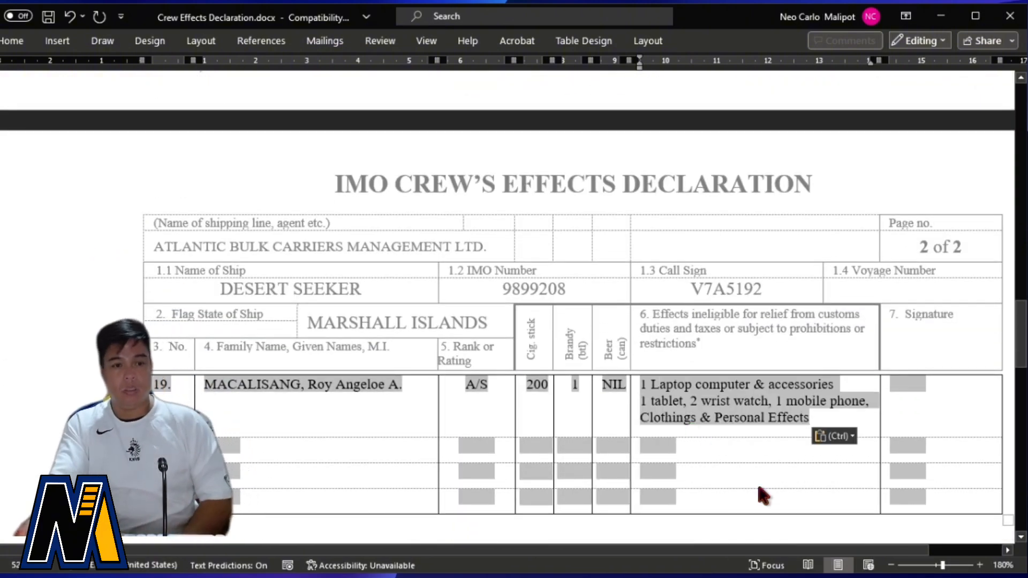
scroll(747, 486, down, 3)
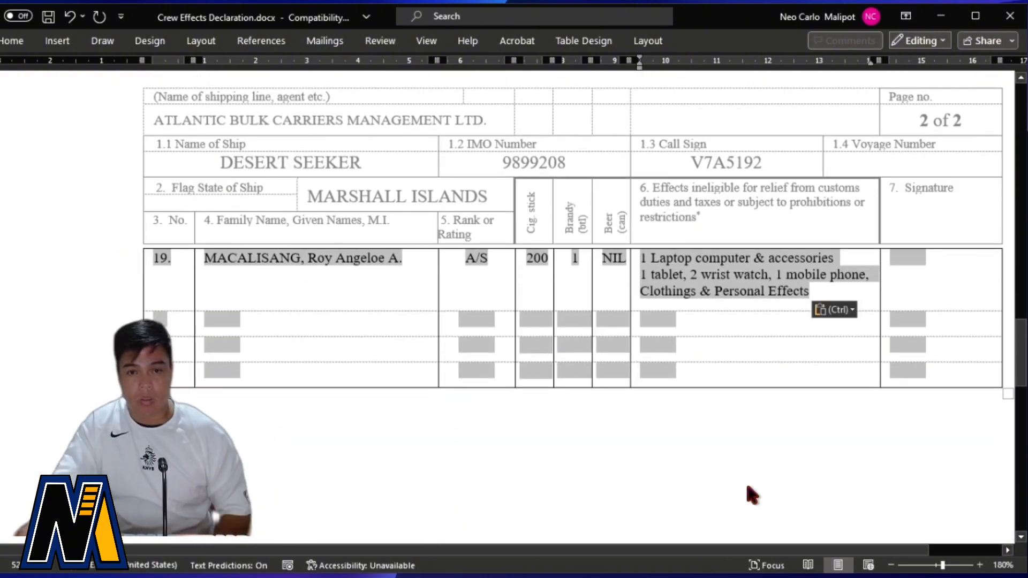
- Add blank lines in the last empty row's effects field on page 2 until the table extends down to the footer
scroll(747, 486, up, 3)
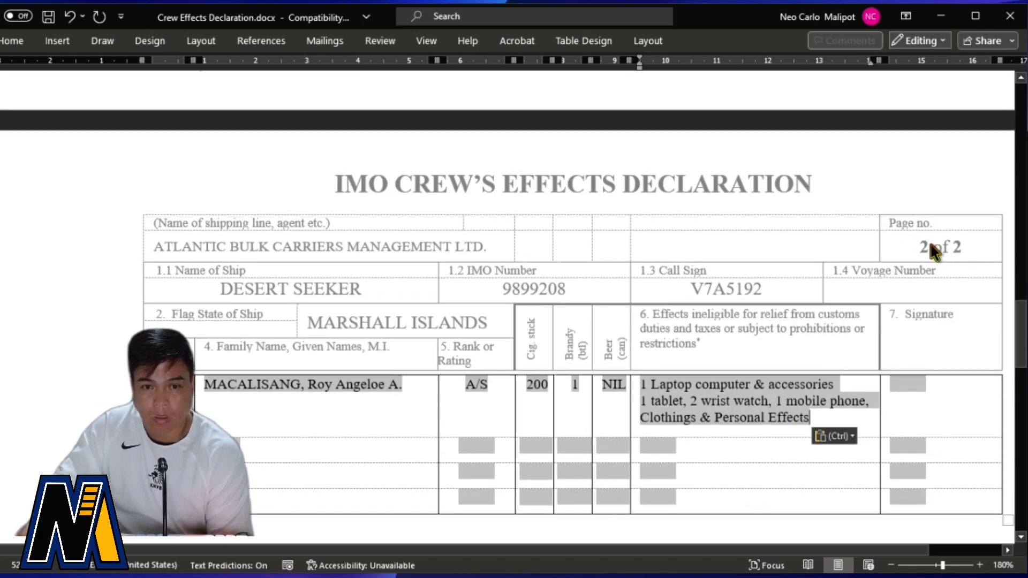
scroll(942, 310, down, 15)
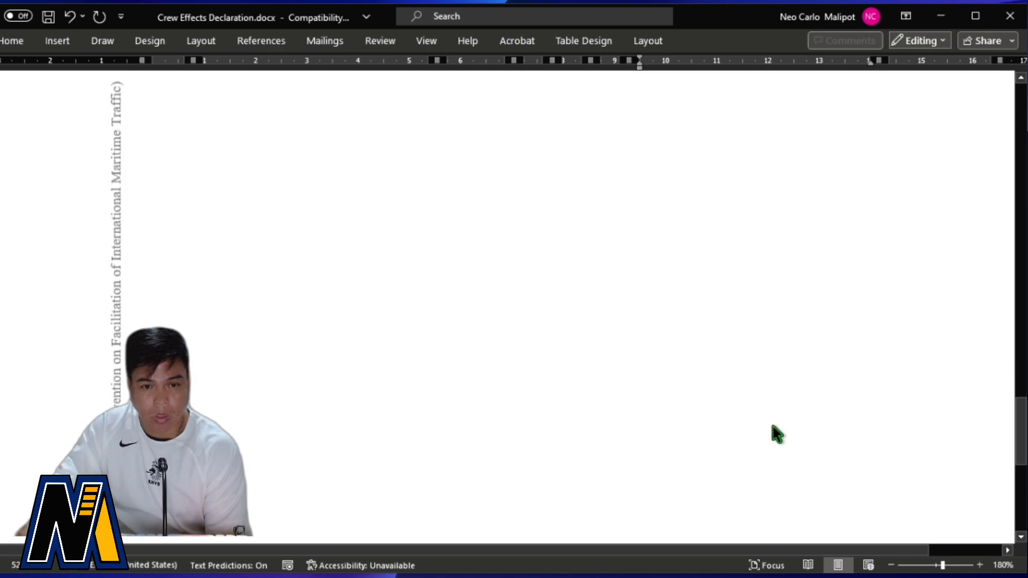
scroll(772, 425, up, 5)
scroll(361, 511, down, 6)
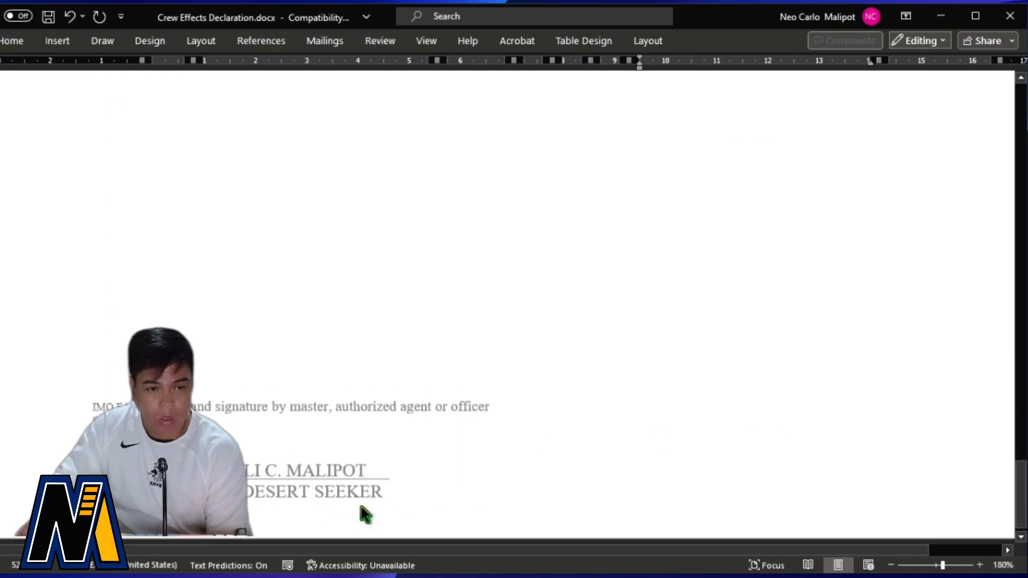
scroll(464, 429, up, 10)
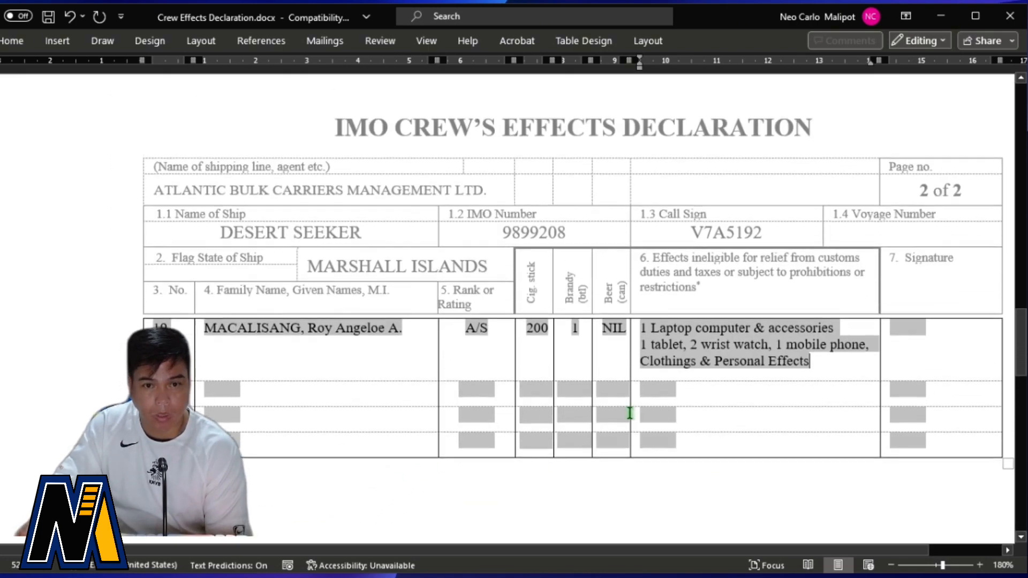
click(670, 439)
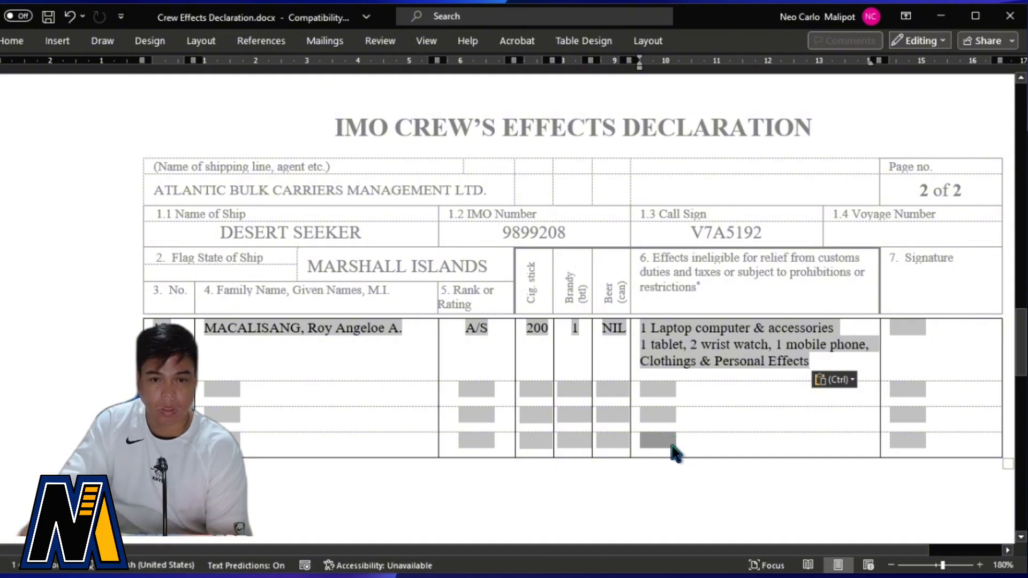
key(Return)
key(Return)
key(Return)
key(Return)
key(Return)
key(Return)
key(Return)
key(Return)
key(Return)
key(Return)
key(Return)
key(Return)
key(Return)
key(Return)
key(Return)
key(Return)
key(Return)
key(Return)
key(Return)
key(Return)
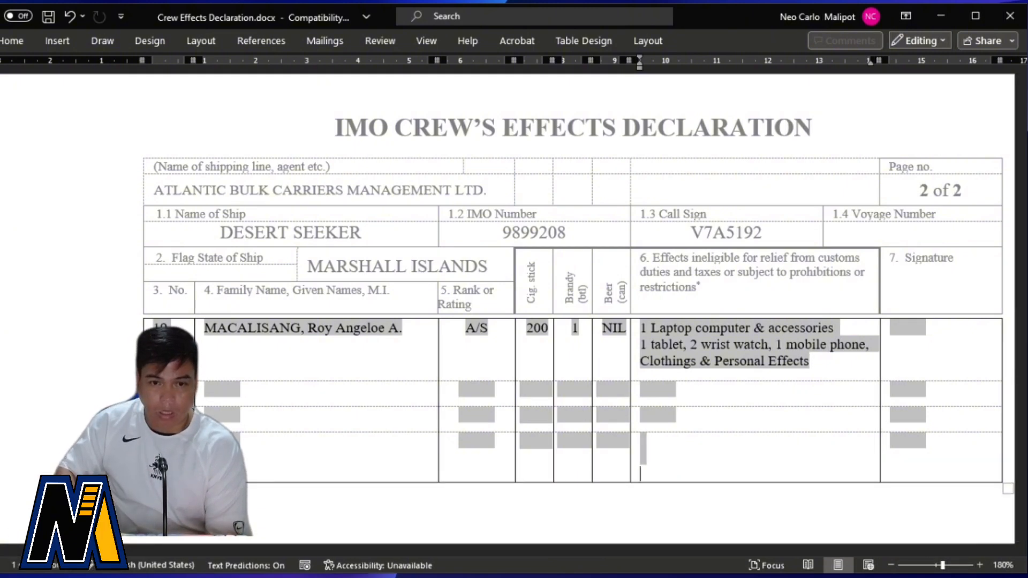
key(Return)
key(Return)
key(Return)
key(Return)
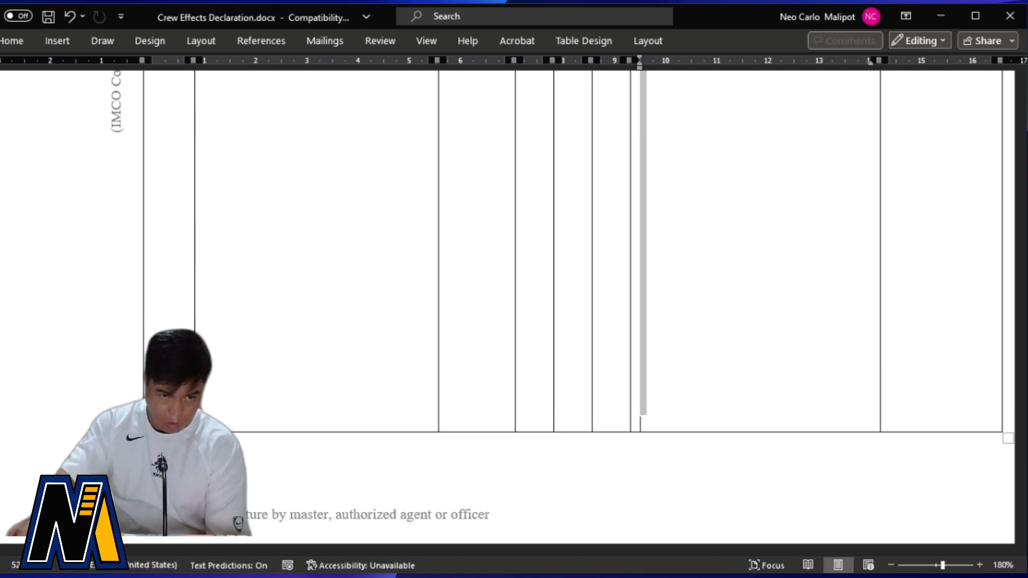
scroll(782, 474, down, 2)
- Stop the document's editing protection through Restrict Editing so the header and footer can be edited
scroll(779, 467, up, 8)
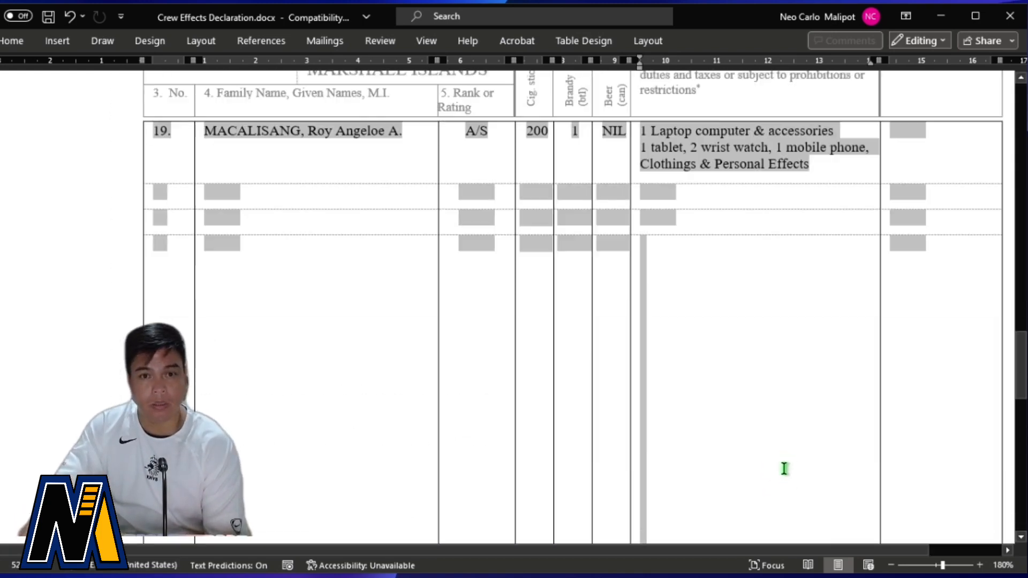
scroll(784, 468, up, 20)
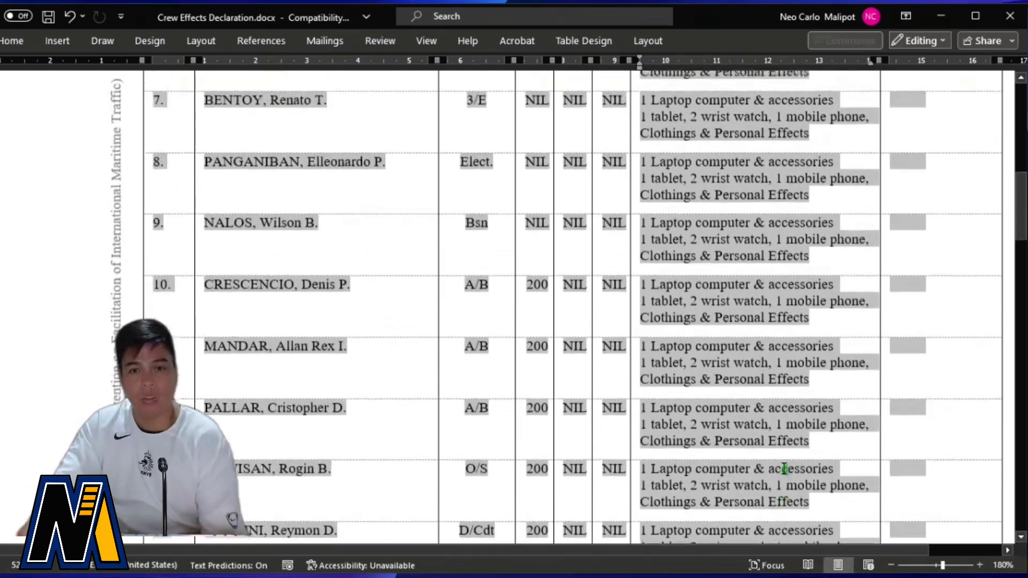
scroll(784, 468, up, 10)
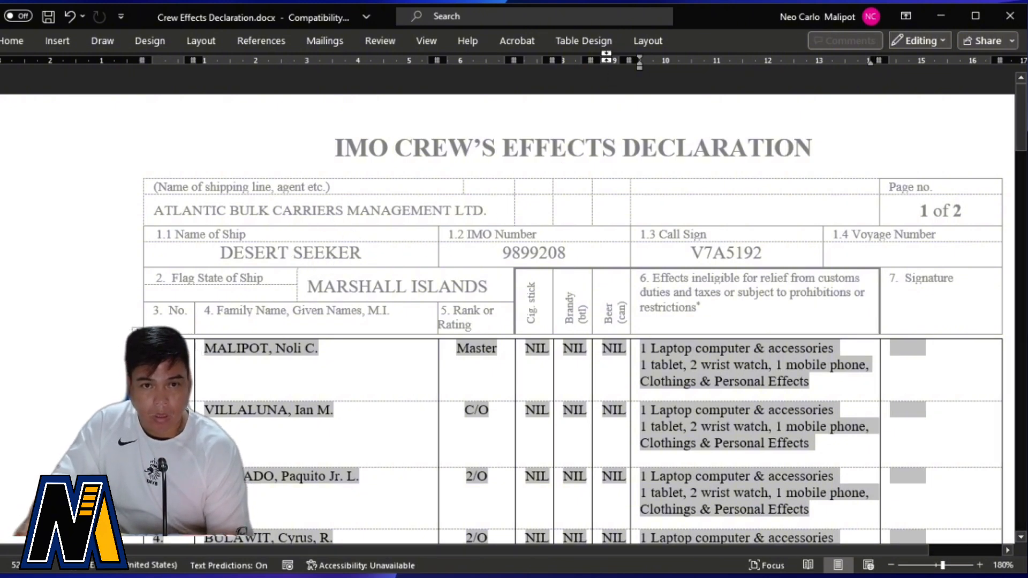
double_click(581, 43)
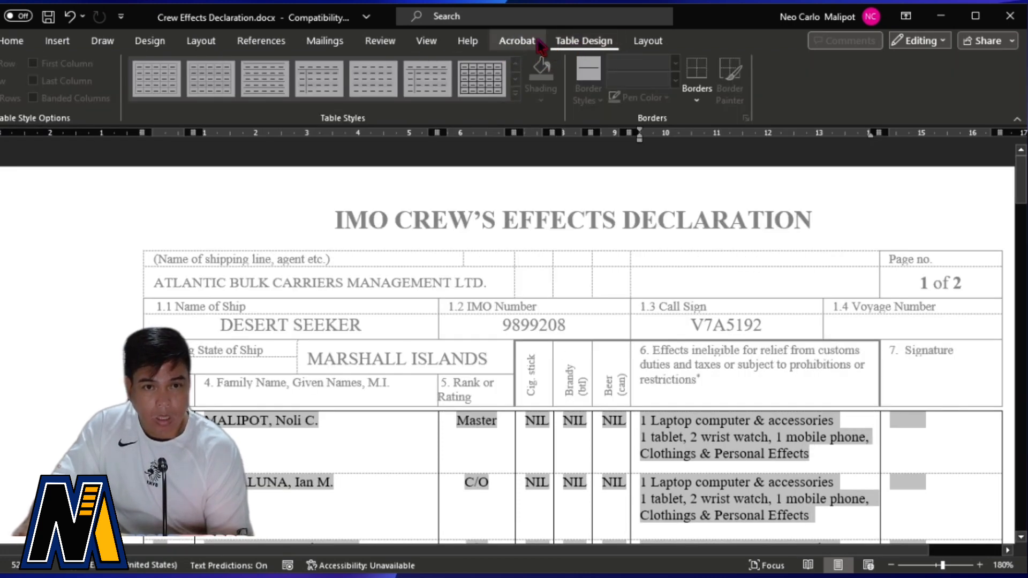
click(387, 46)
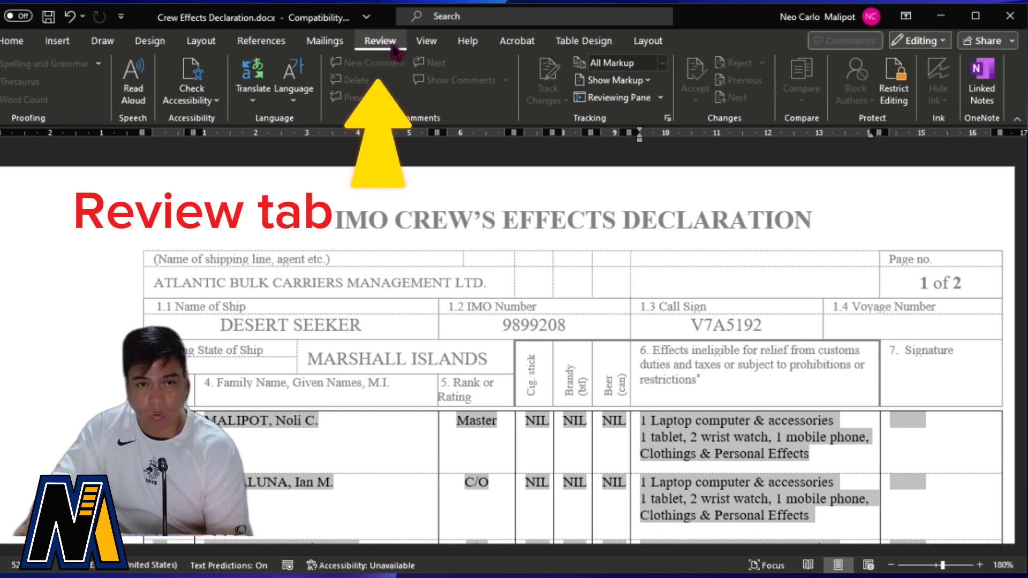
click(427, 41)
click(375, 44)
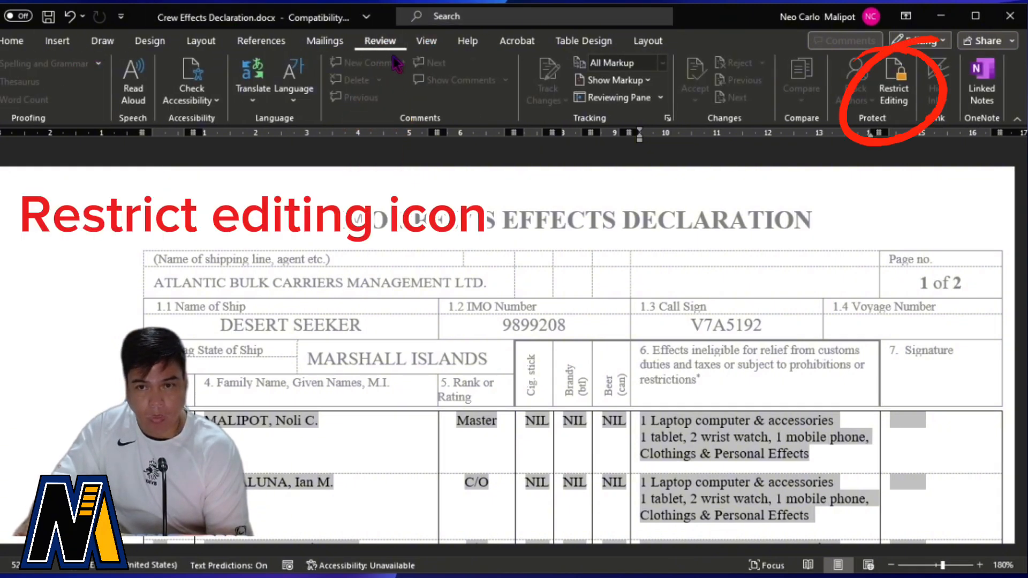
click(897, 87)
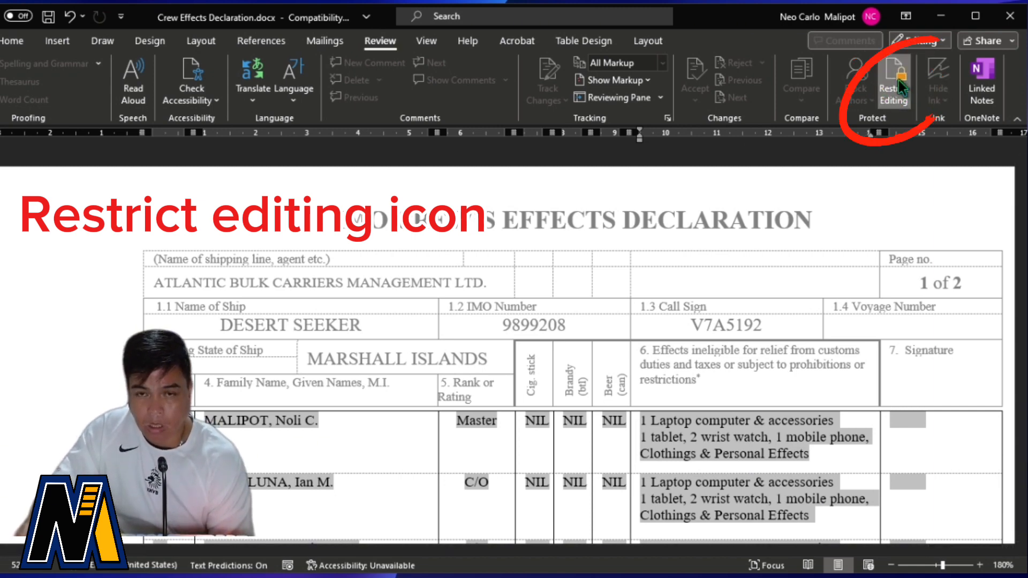
click(899, 89)
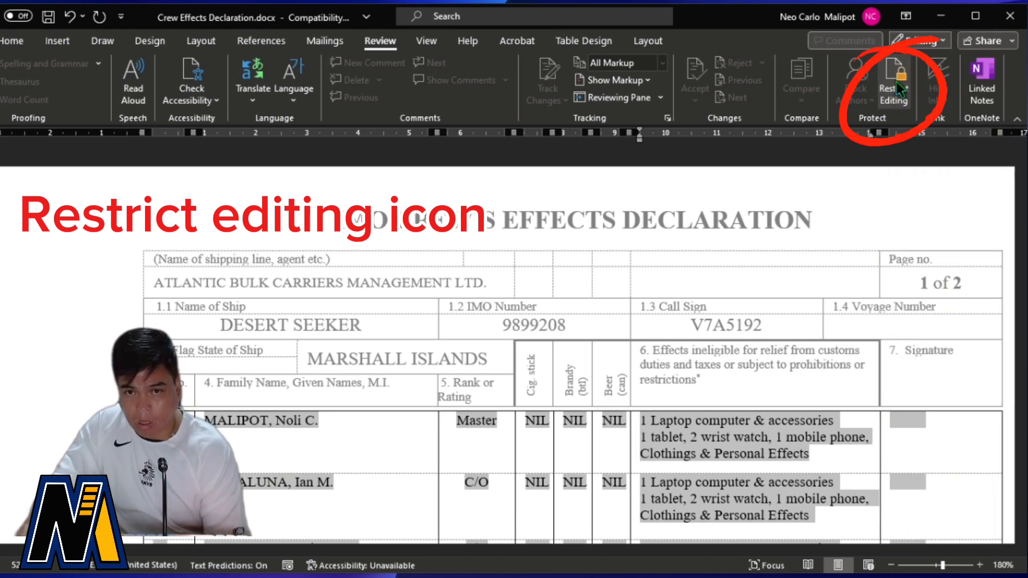
click(899, 97)
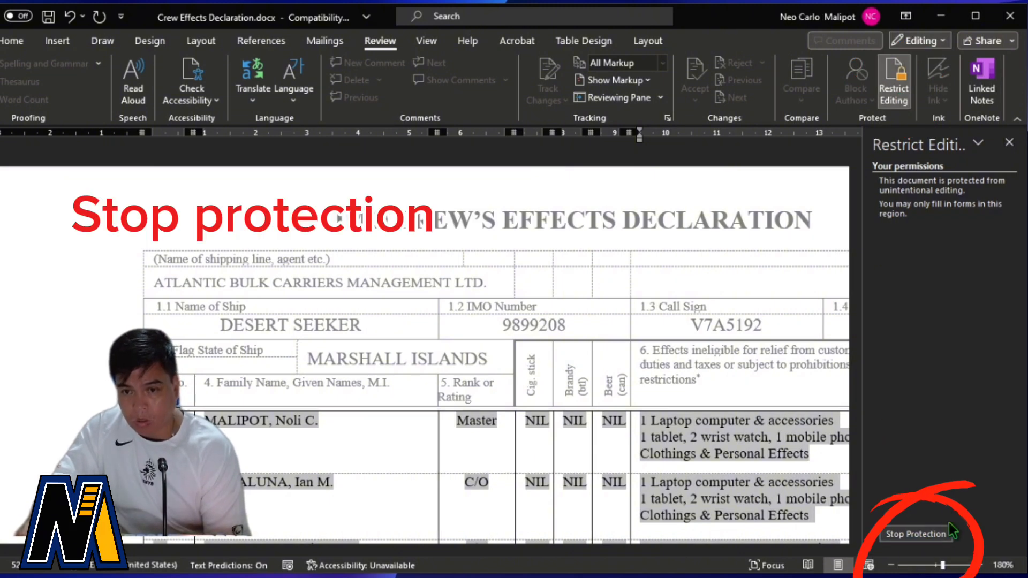
click(917, 535)
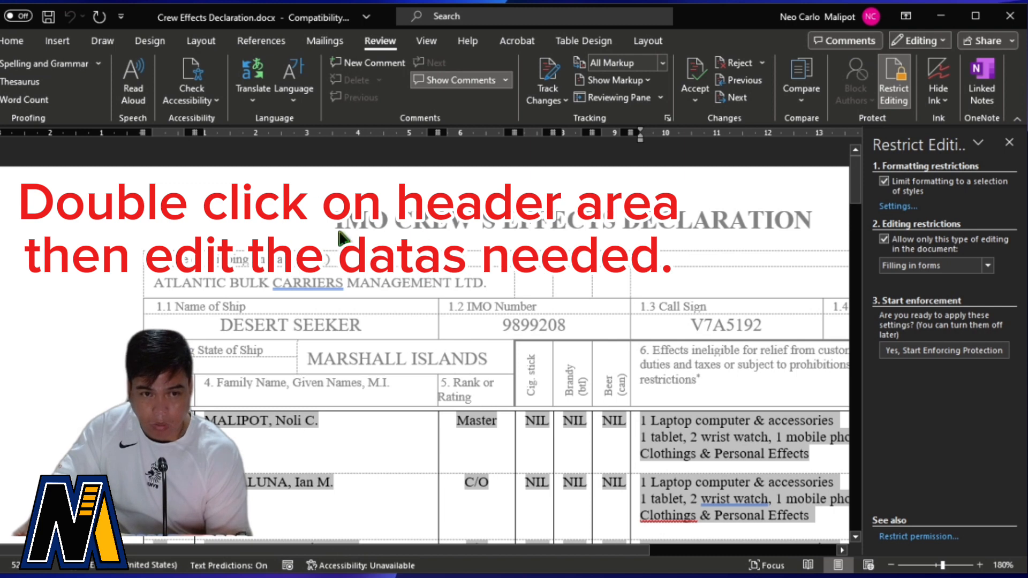
- Open the page header for editing and change the name of the ship to DESERT VICTORY
double_click(391, 279)
click(360, 286)
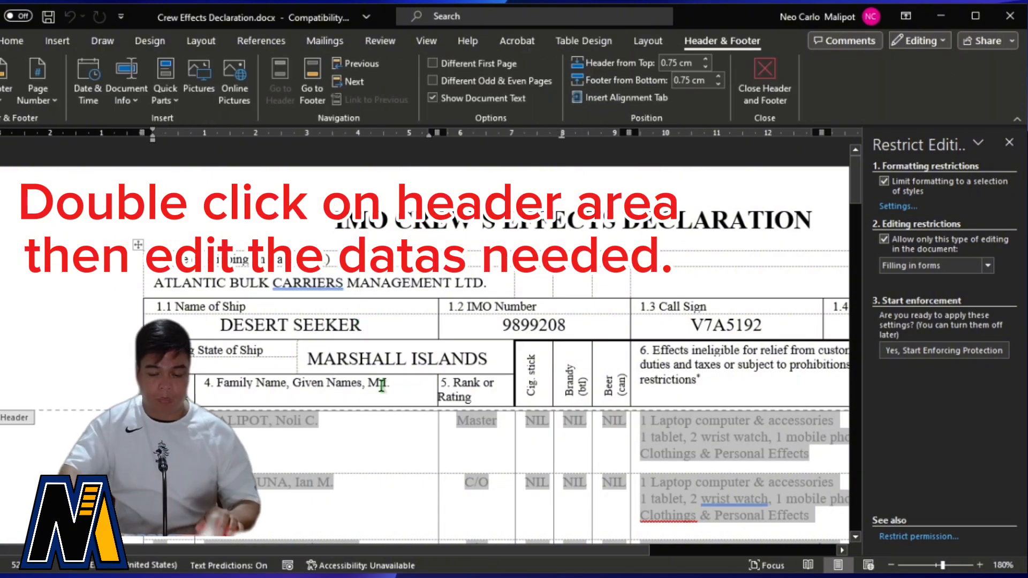
click(362, 325)
key(BackSpace)
key(BackSpace)
key(BackSpace)
key(BackSpace)
key(BackSpace)
key(BackSpace)
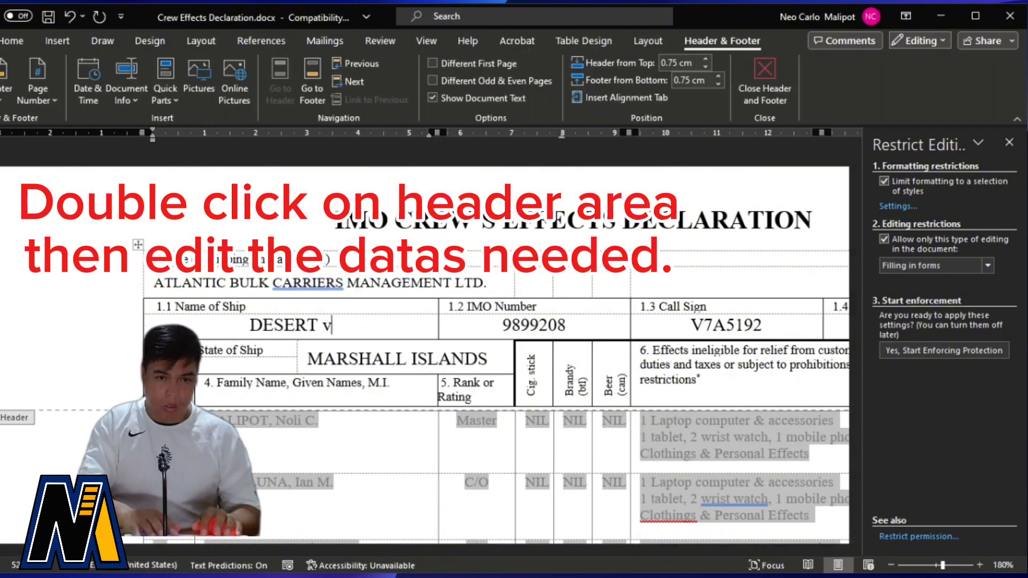
text(VI)
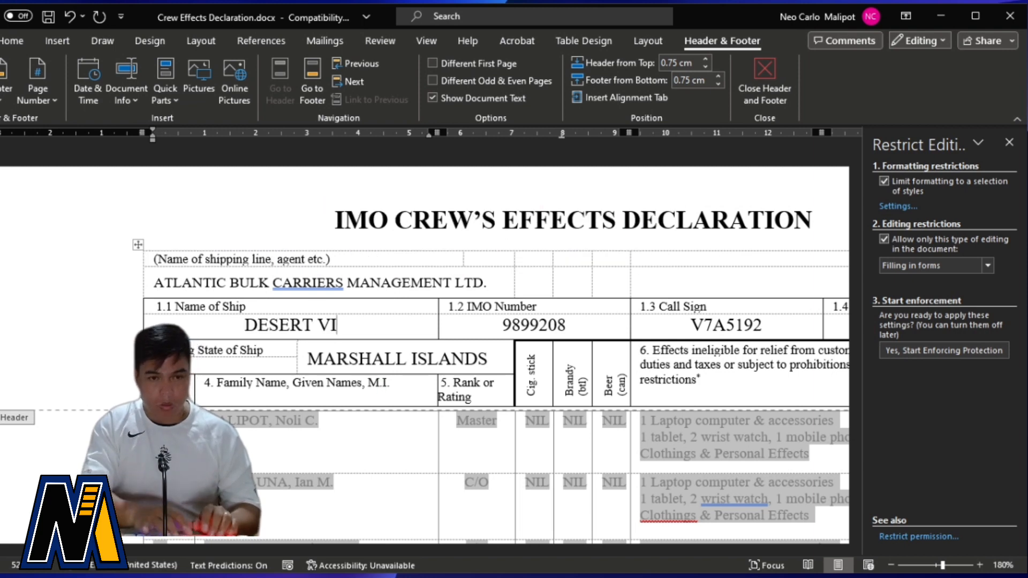
text(CTORY)
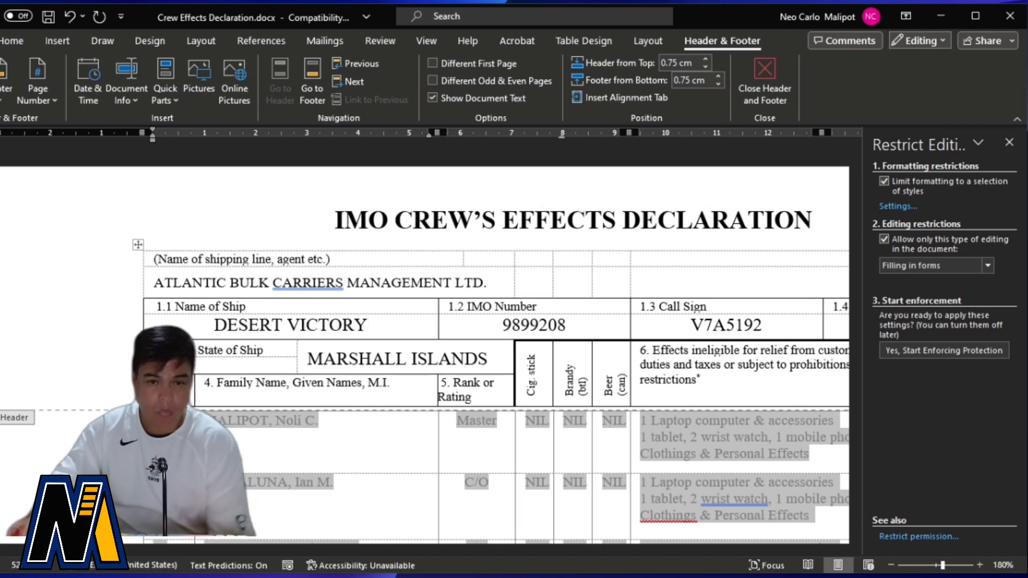
- Close the Restrict Editing pane and review the header's IMO number, call sign, voyage number, page number and signature fields
click(572, 325)
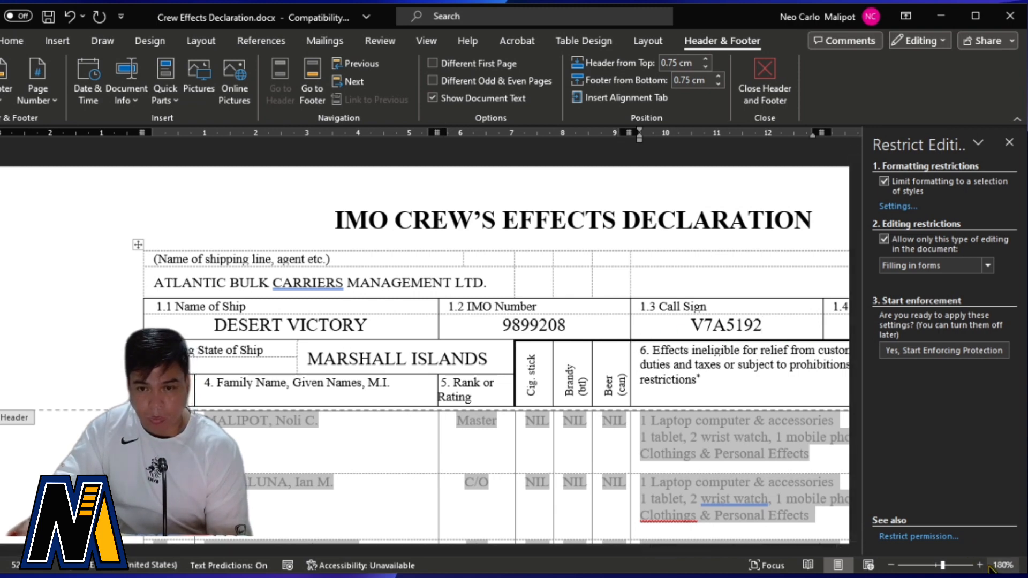
click(1009, 142)
click(768, 326)
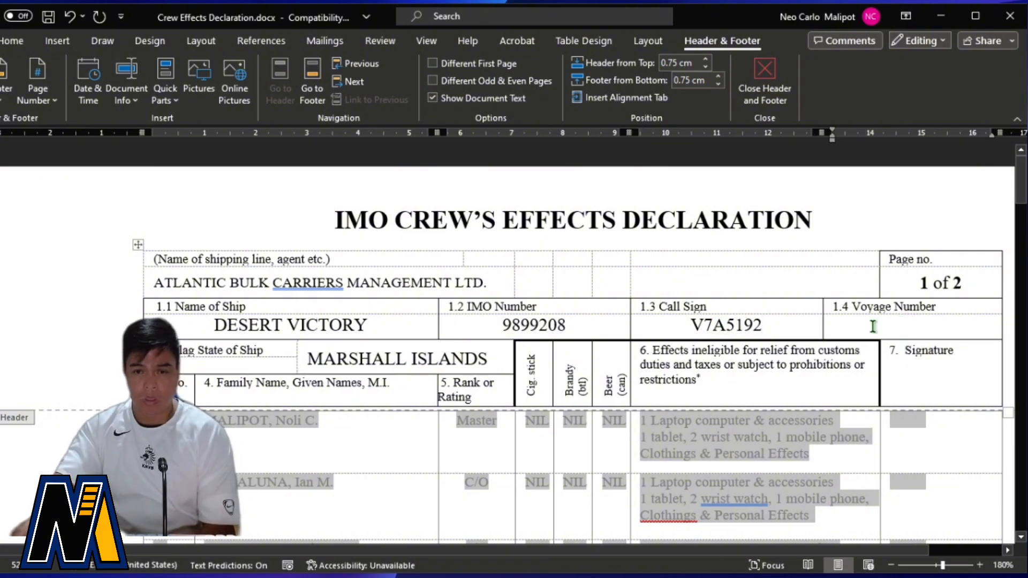
mouse_move(912, 282)
mouse_down()
mouse_move(980, 283)
mouse_move(909, 284)
mouse_up()
click(978, 285)
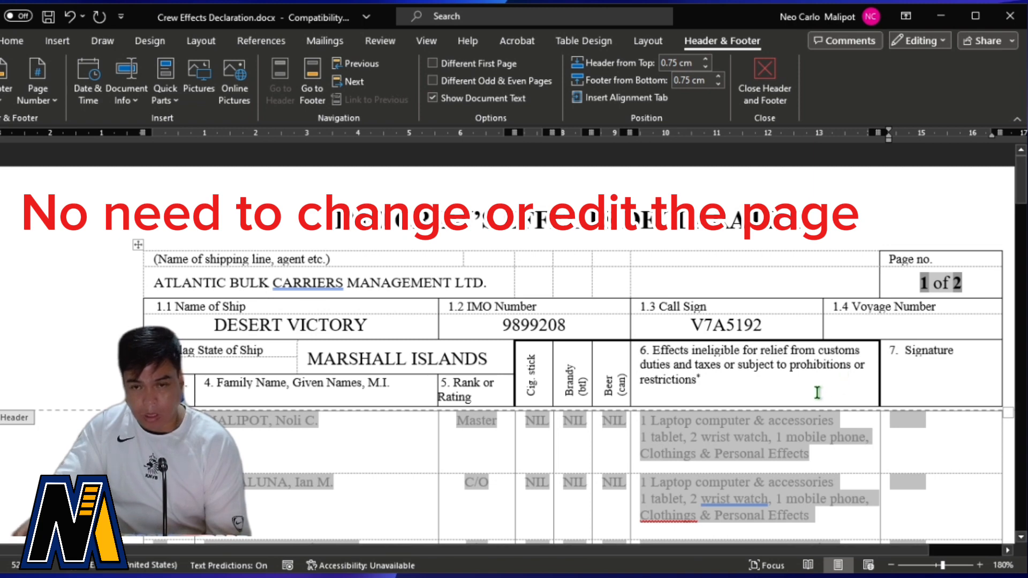
click(913, 379)
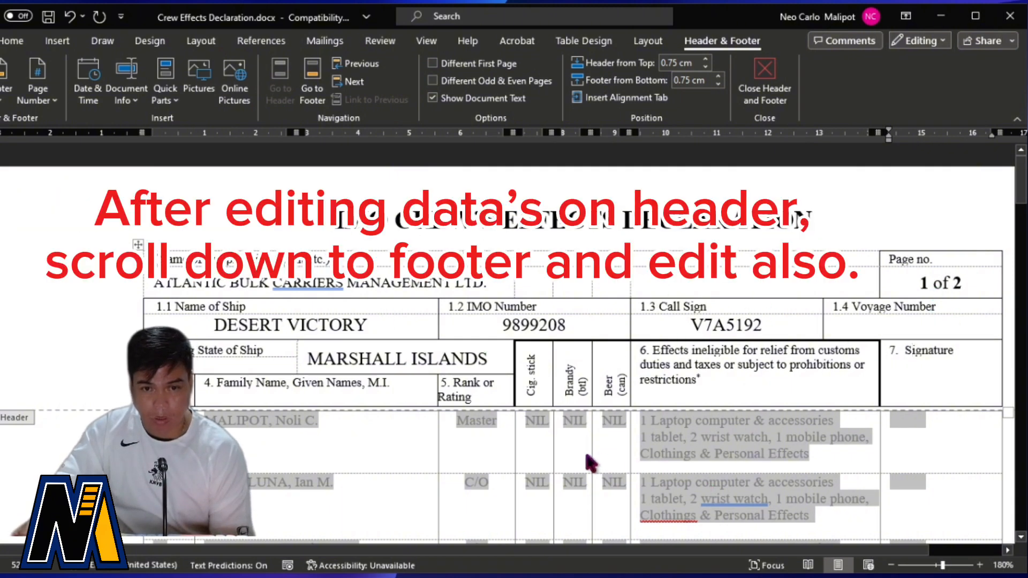
- Change the ship name under the master's name in the footer to MV DESERT VICTORY and return to the document body
scroll(630, 453, down, 10)
scroll(628, 446, down, 15)
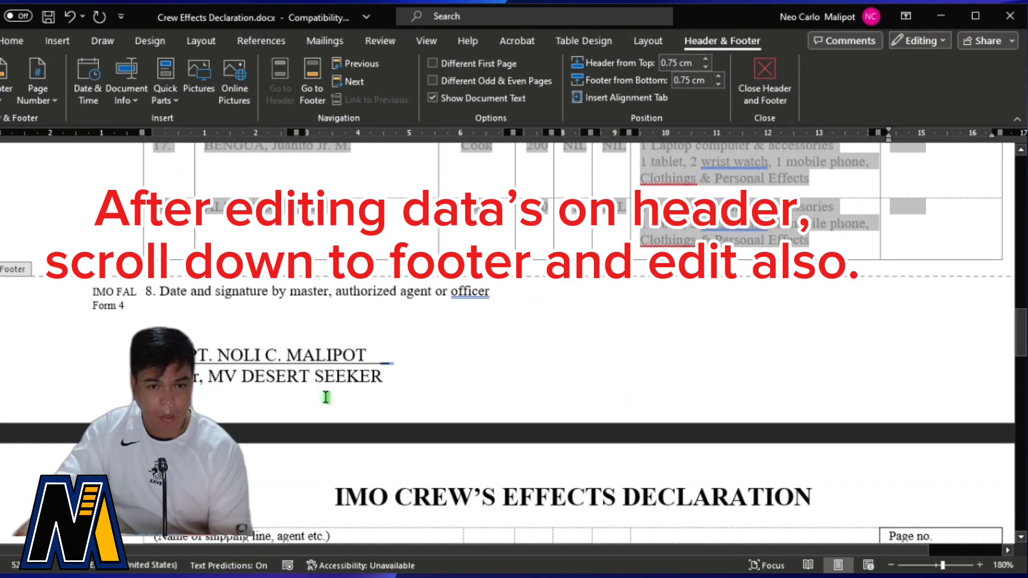
click(377, 376)
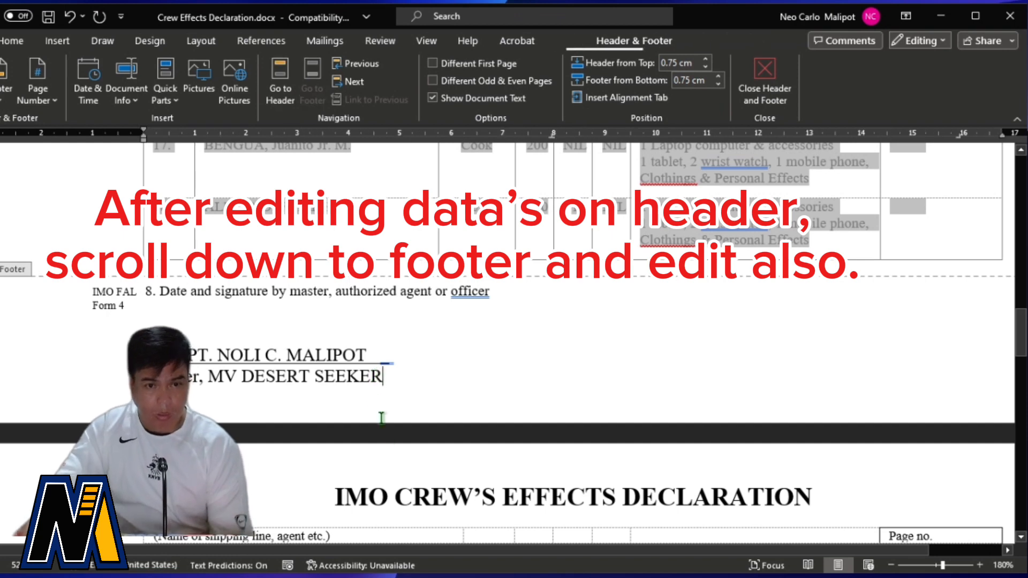
key(BackSpace)
key(BackSpace)
key(BackSpace)
key(BackSpace)
key(BackSpace)
key(BackSpace)
text(VICTORY)
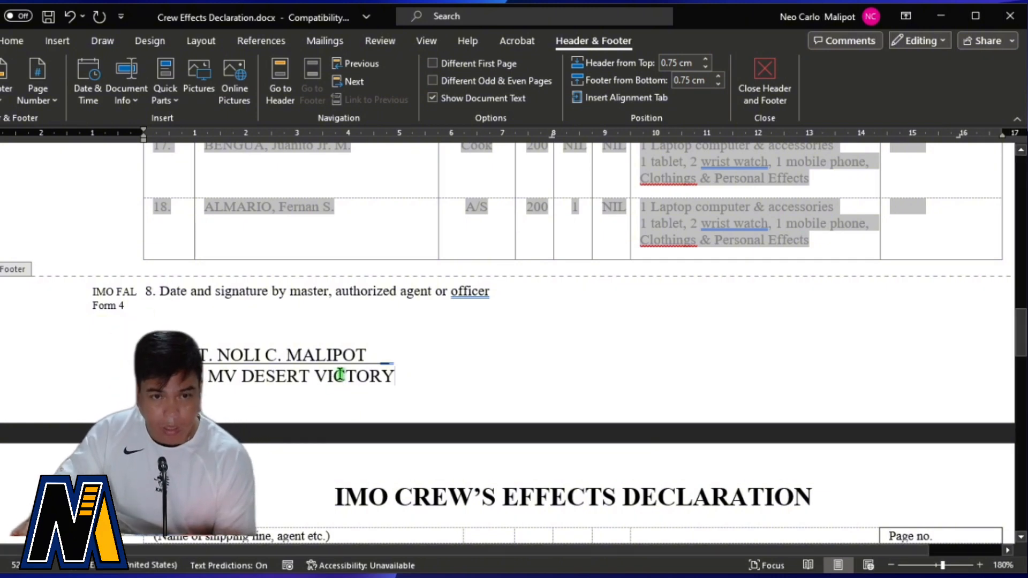
scroll(440, 364, up, 2)
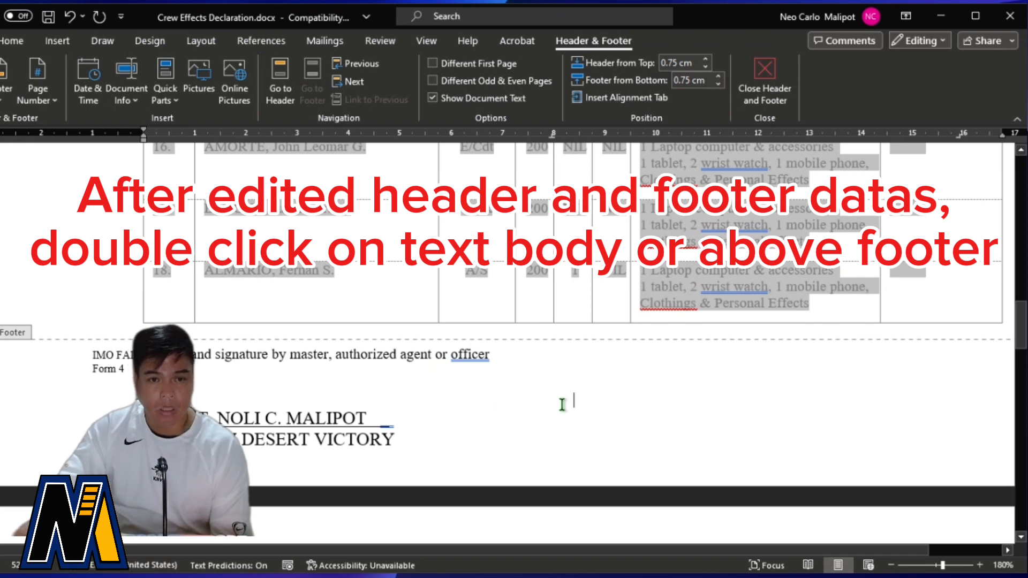
scroll(478, 394, up, 4)
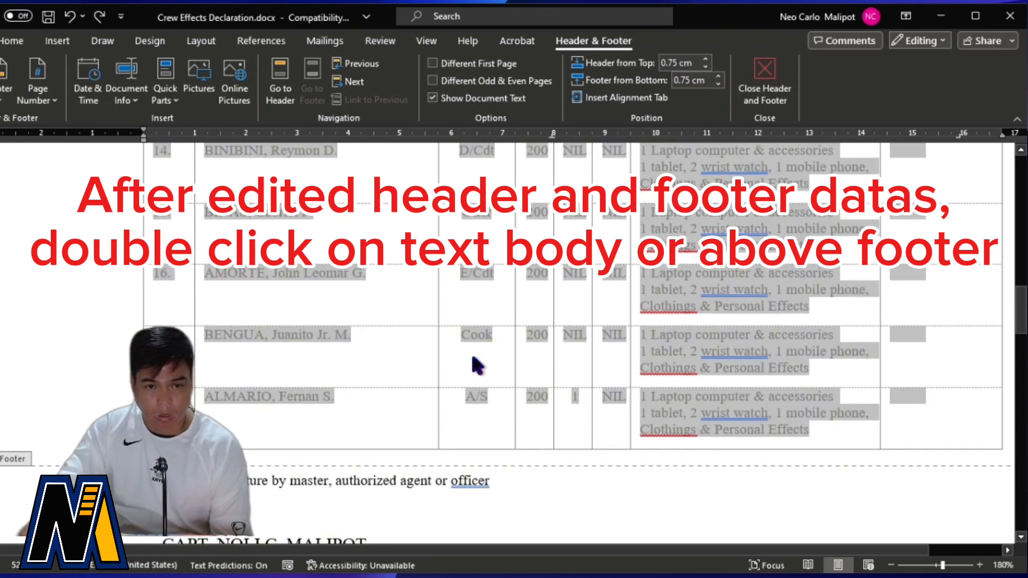
double_click(472, 358)
scroll(432, 399, down, 1)
scroll(433, 398, up, 1)
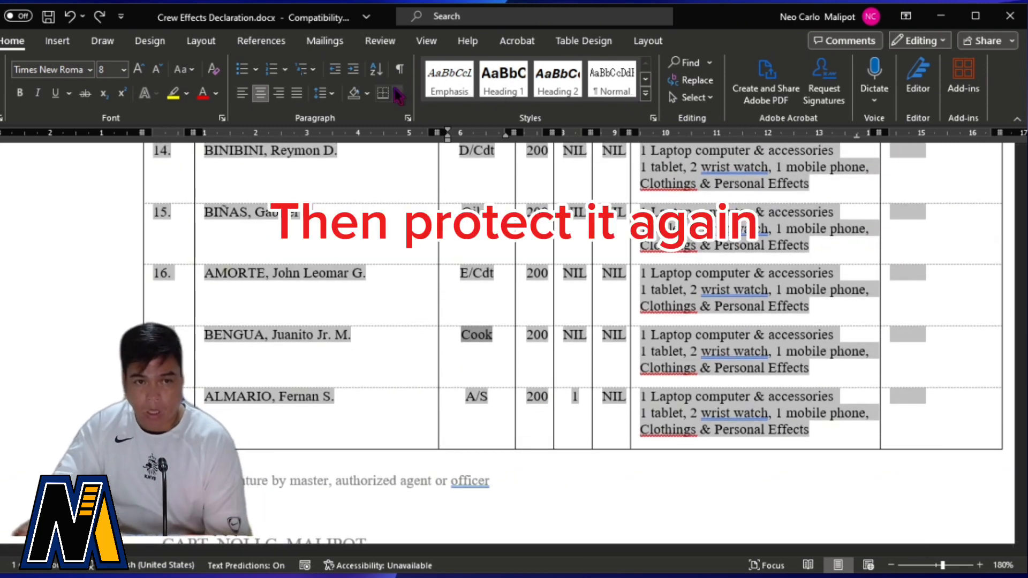
- Enforce the editing protection again so the document only allows filling in forms
click(375, 43)
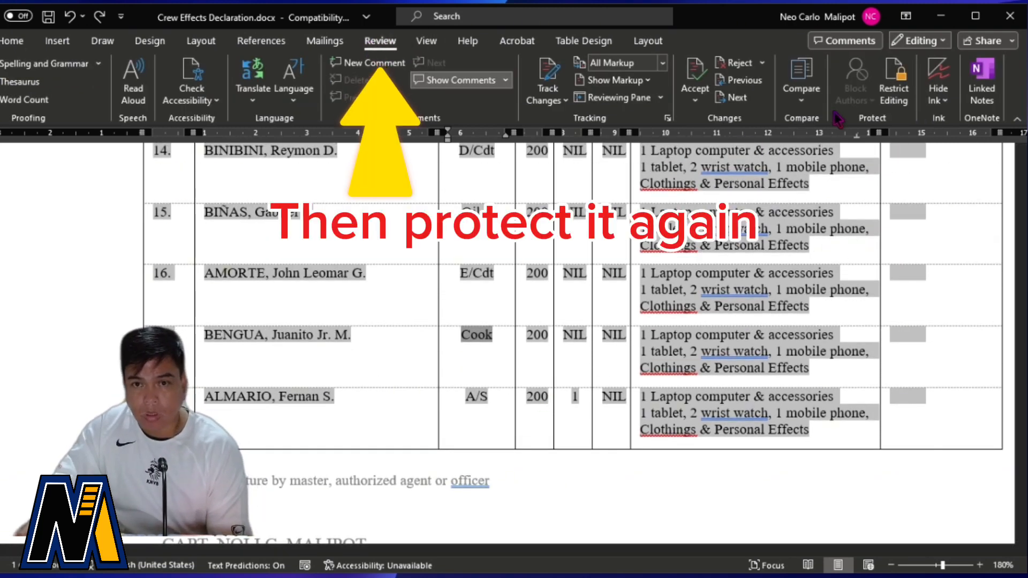
click(900, 95)
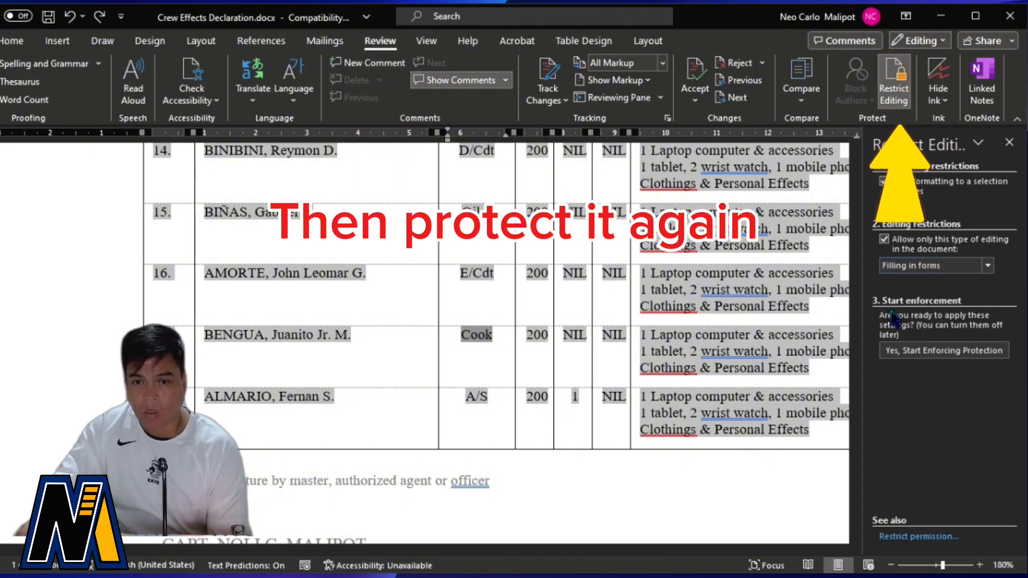
click(930, 354)
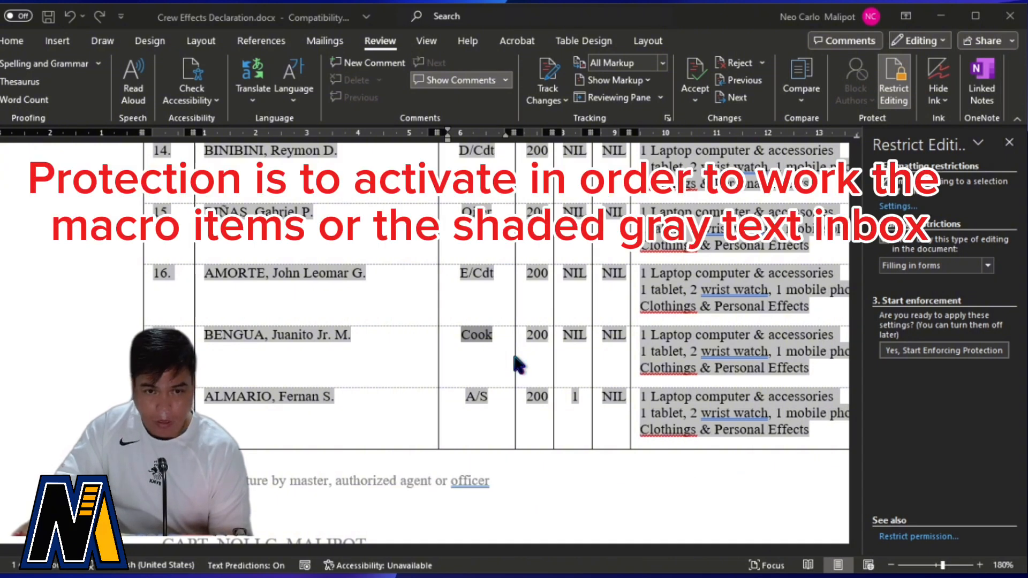
key(Return)
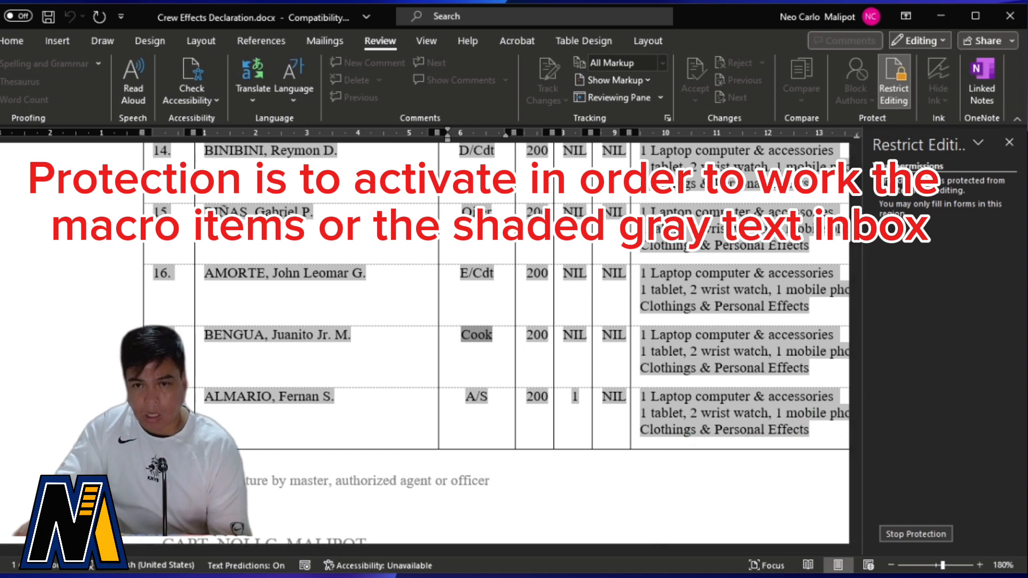
- Close the Restrict Editing pane and check that the effects, number and signature form fields in rows 11 and 12 can be selected
click(1010, 143)
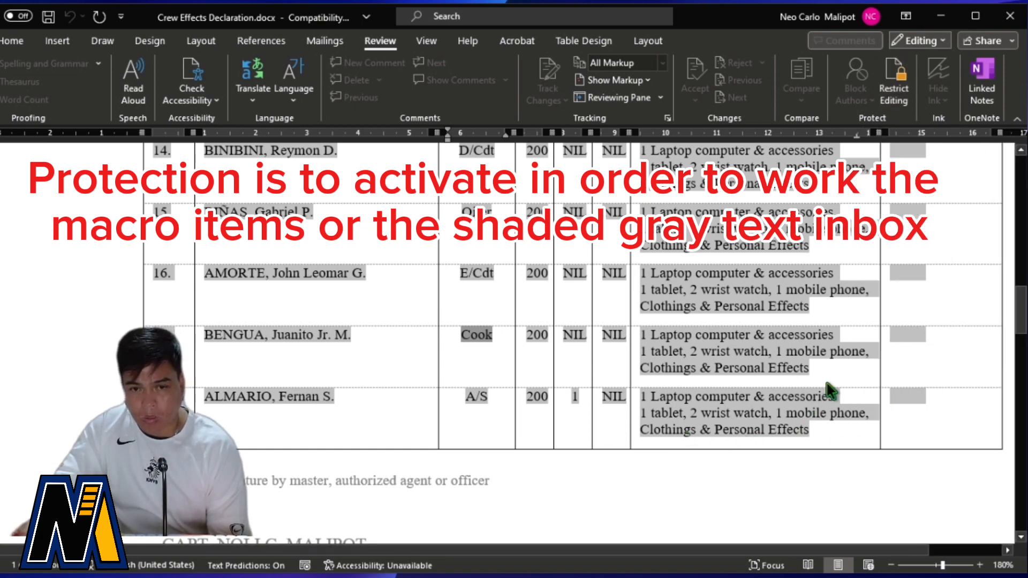
scroll(788, 367, up, 6)
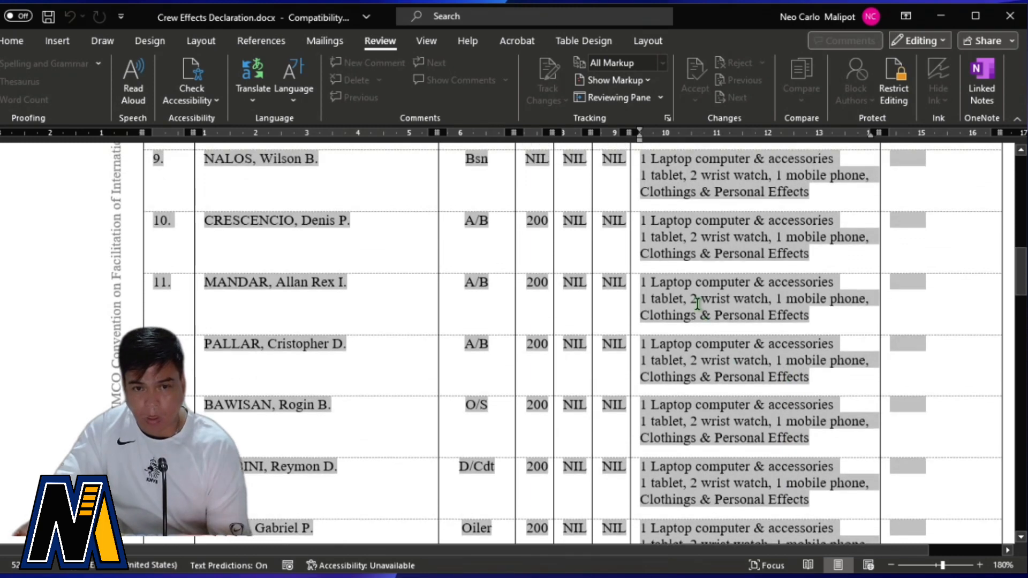
drag(641, 277, 810, 323)
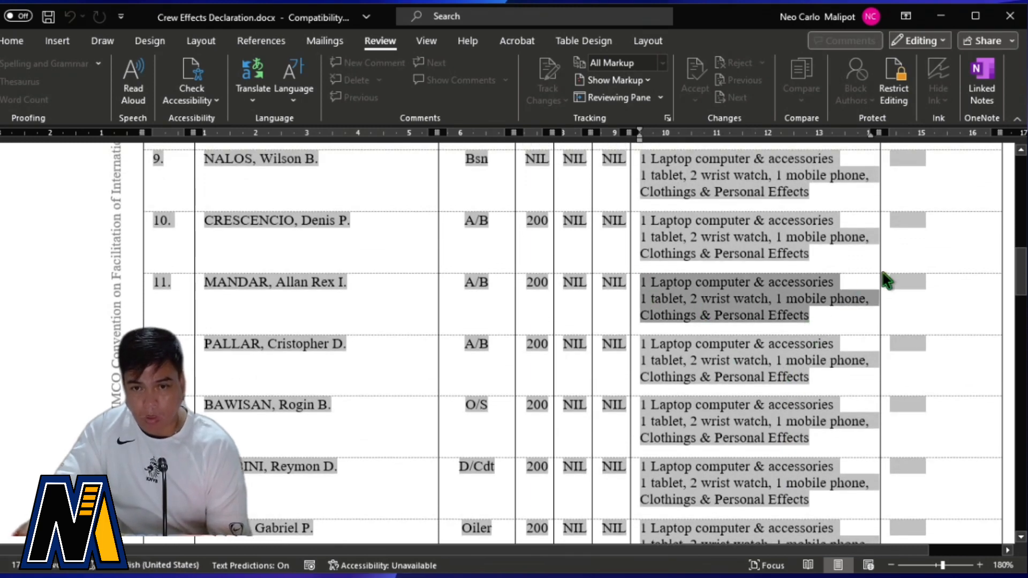
click(914, 280)
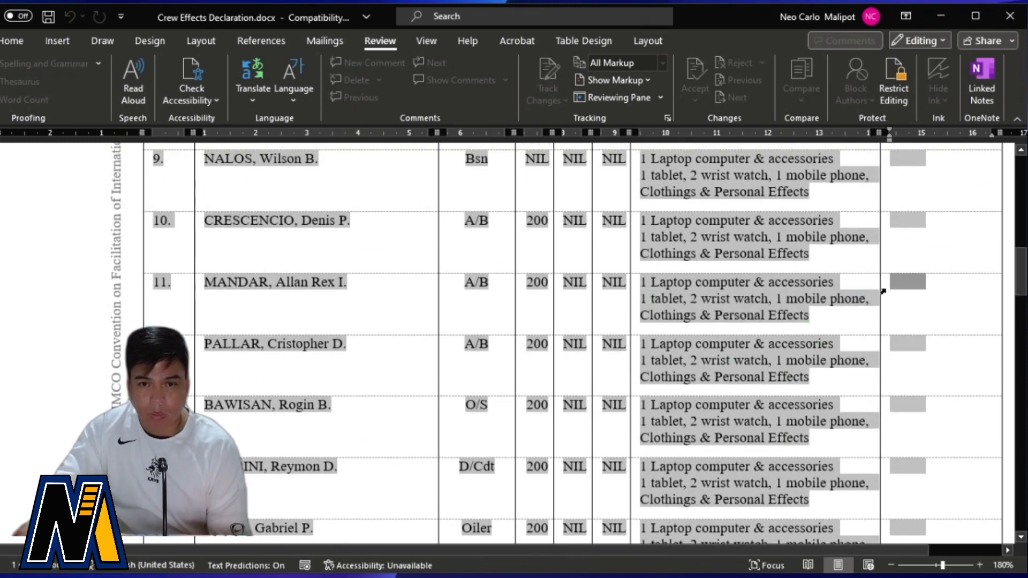
click(242, 270)
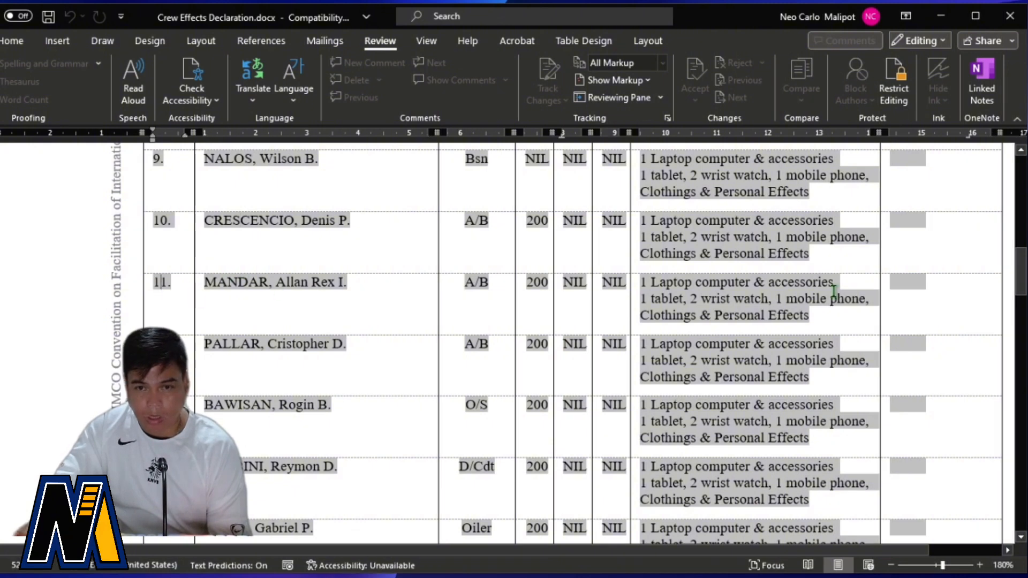
click(917, 279)
click(910, 340)
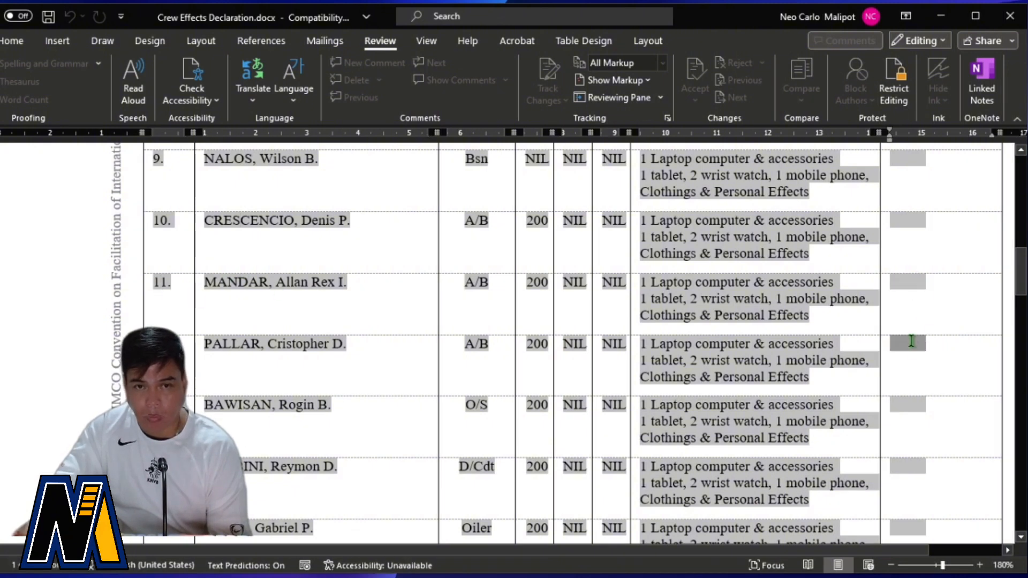
- Check the document's protection status, close the Restrict Editing pane, and review the crew rows and signature area across both pages
click(894, 86)
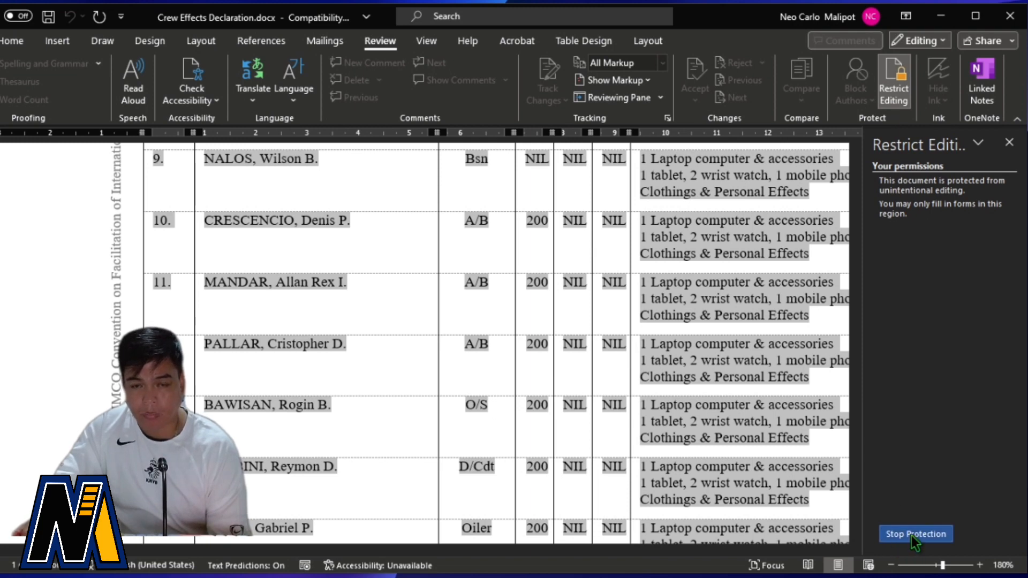
click(1010, 143)
scroll(827, 334, up, 10)
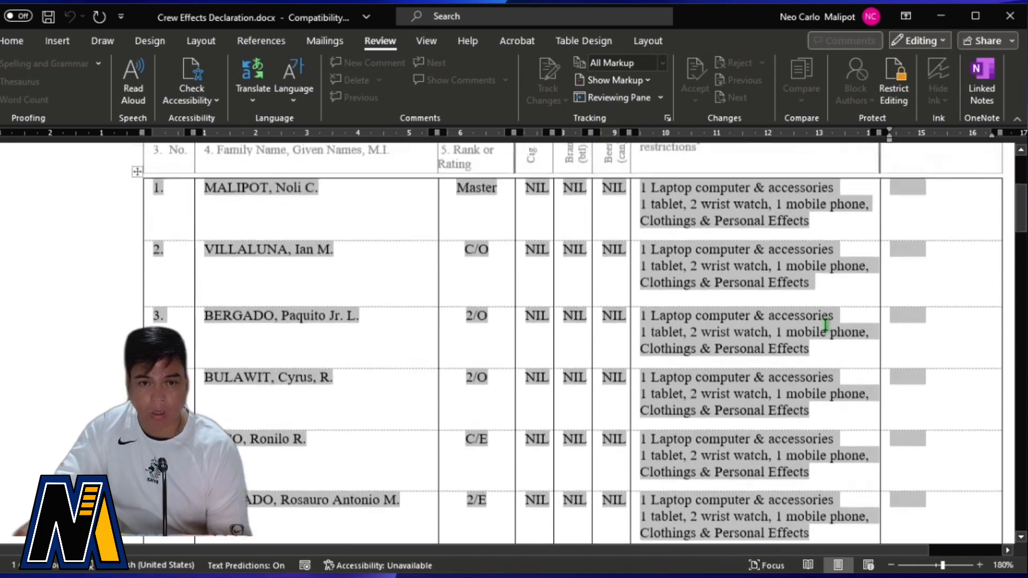
scroll(829, 333, down, 8)
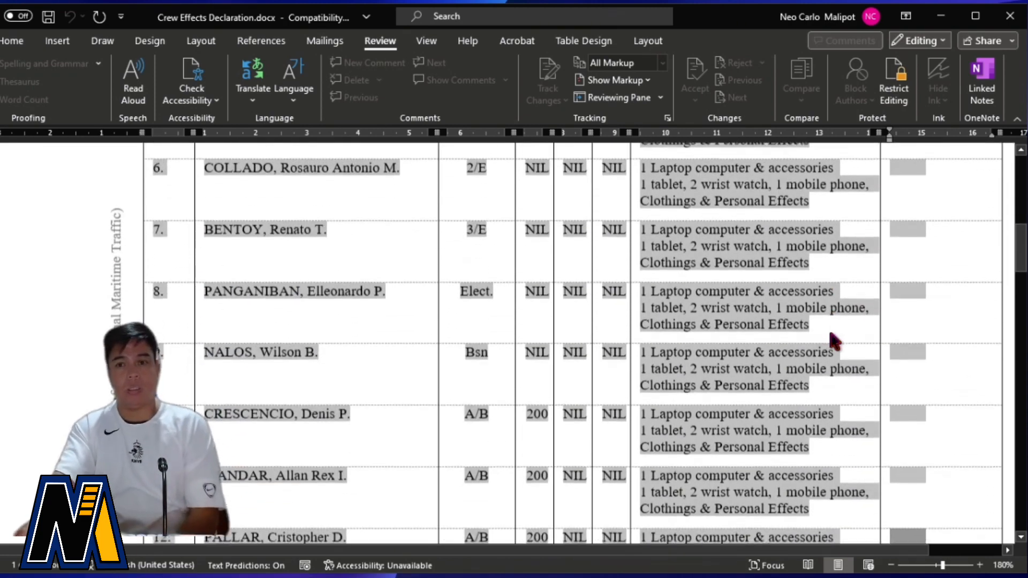
scroll(834, 341, down, 10)
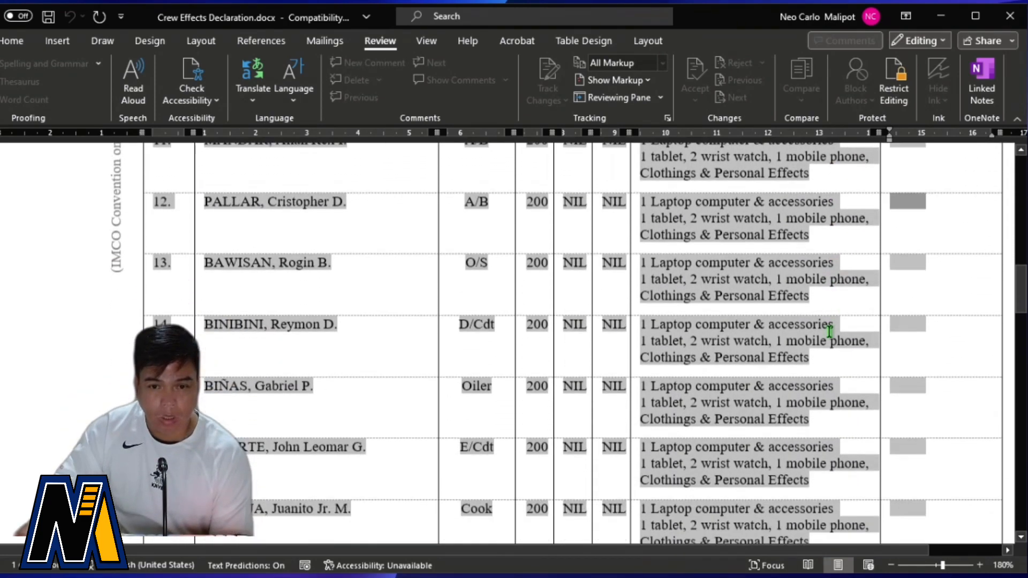
scroll(834, 341, down, 12)
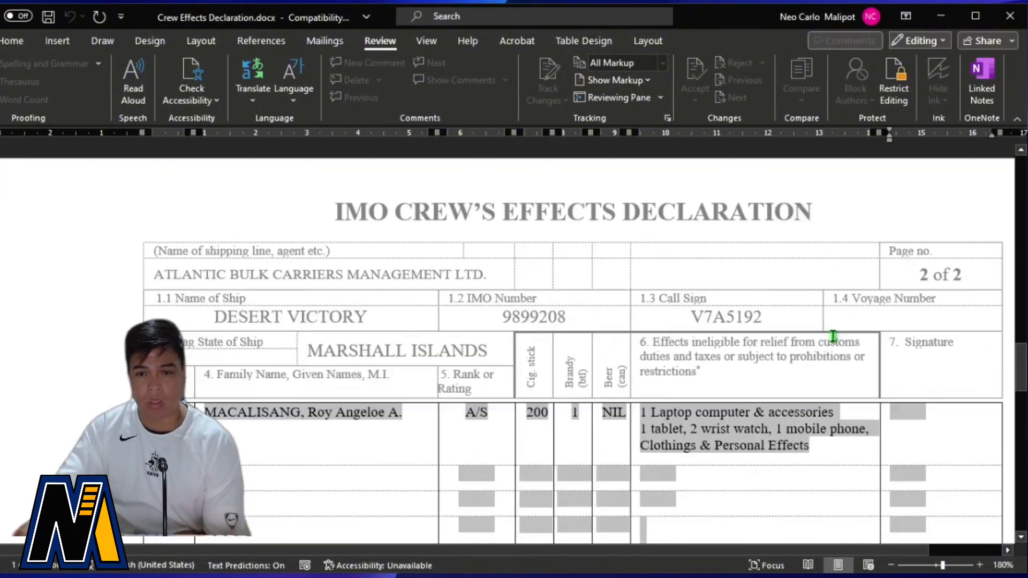
scroll(836, 336, down, 10)
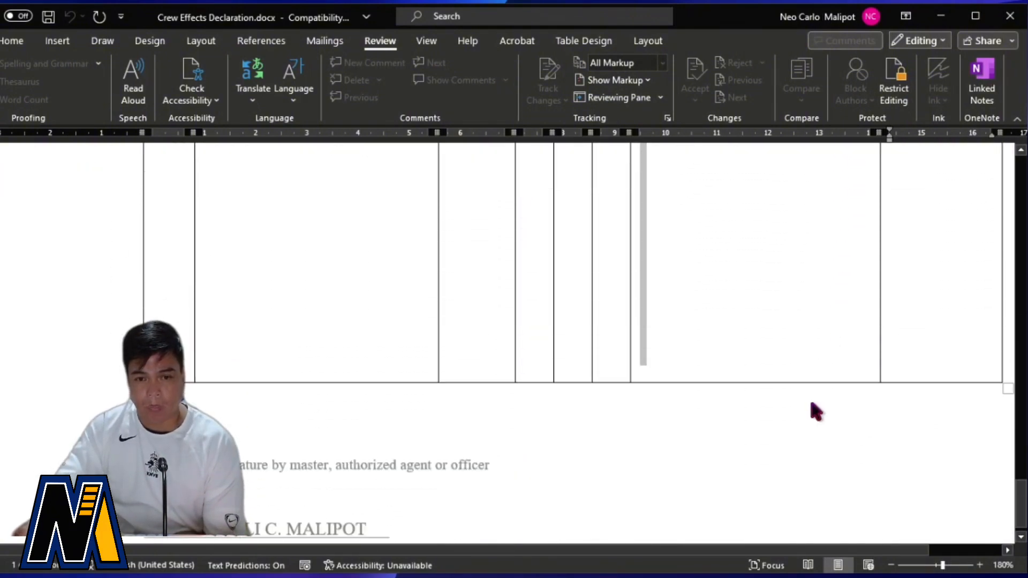
scroll(704, 352, up, 10)
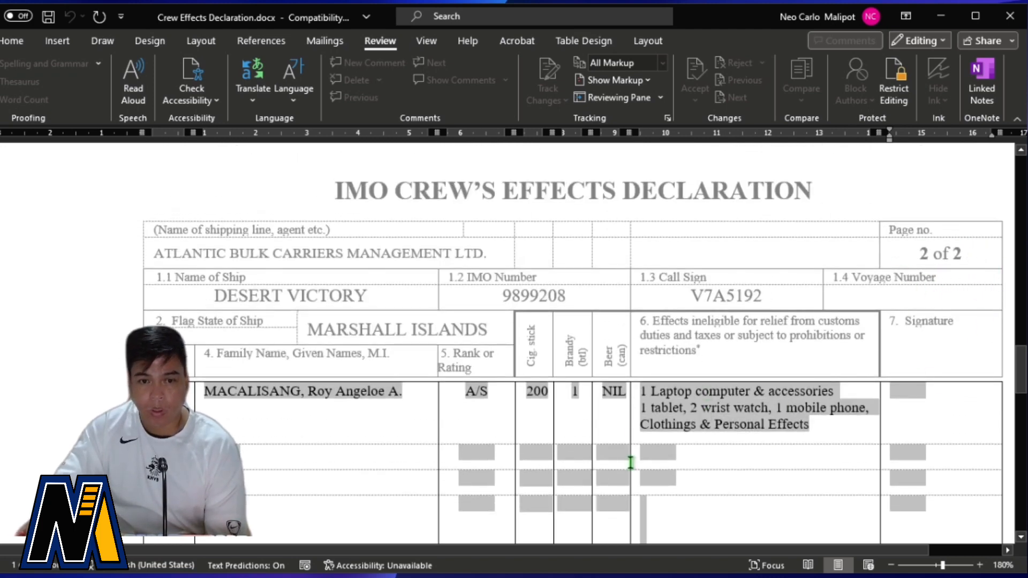
- Try adding blank lines to the effects field of the first empty row below number 19, and undo them
click(649, 454)
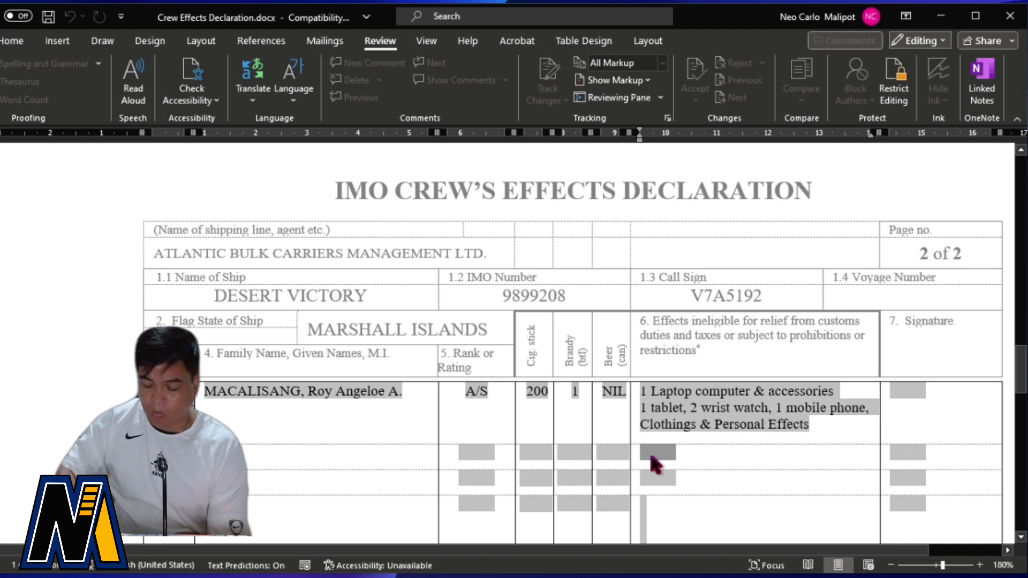
key(Return)
key(Return)
key(Return)
key(Return)
key(Return)
key(Return)
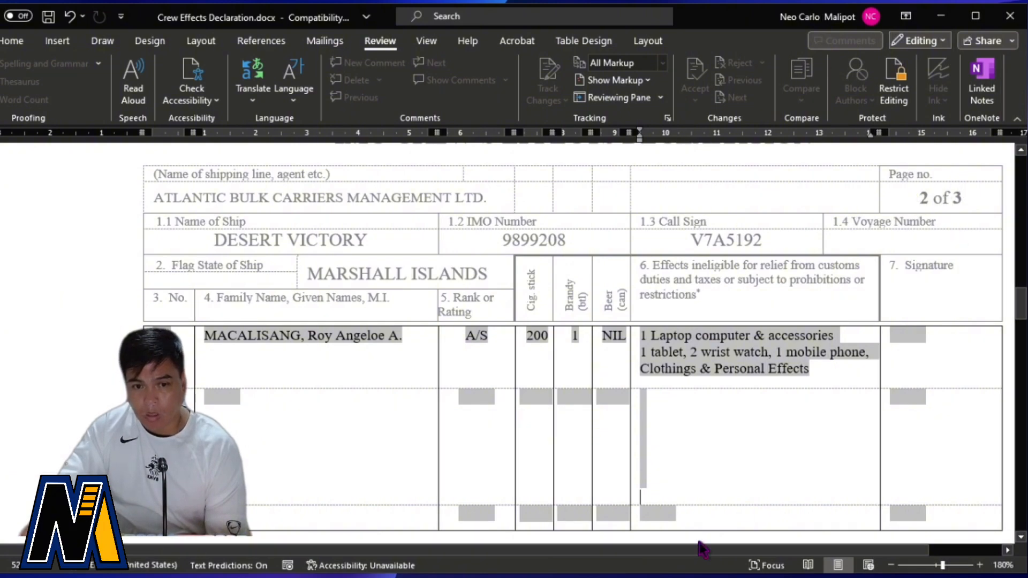
scroll(705, 534, down, 5)
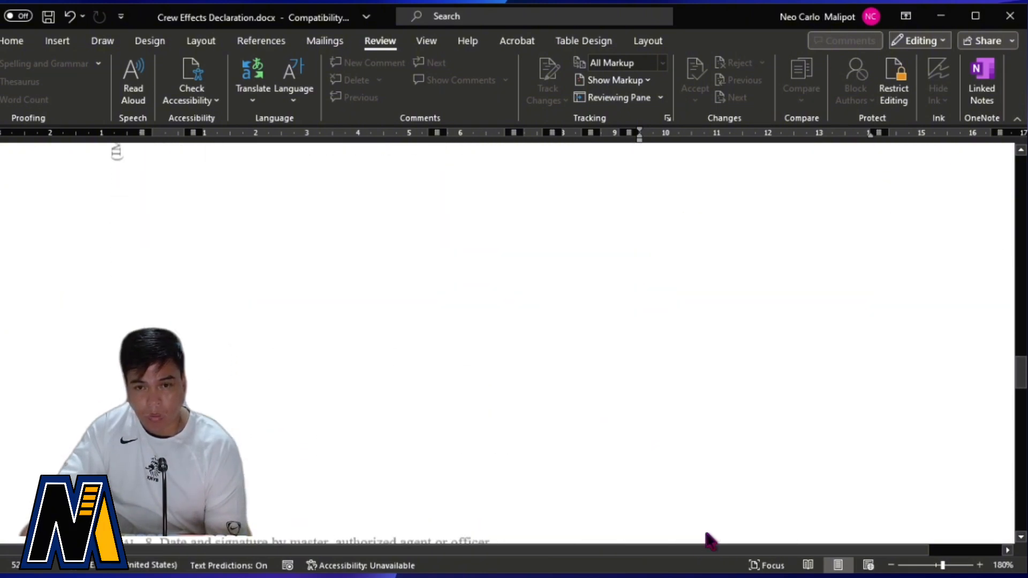
scroll(706, 535, down, 10)
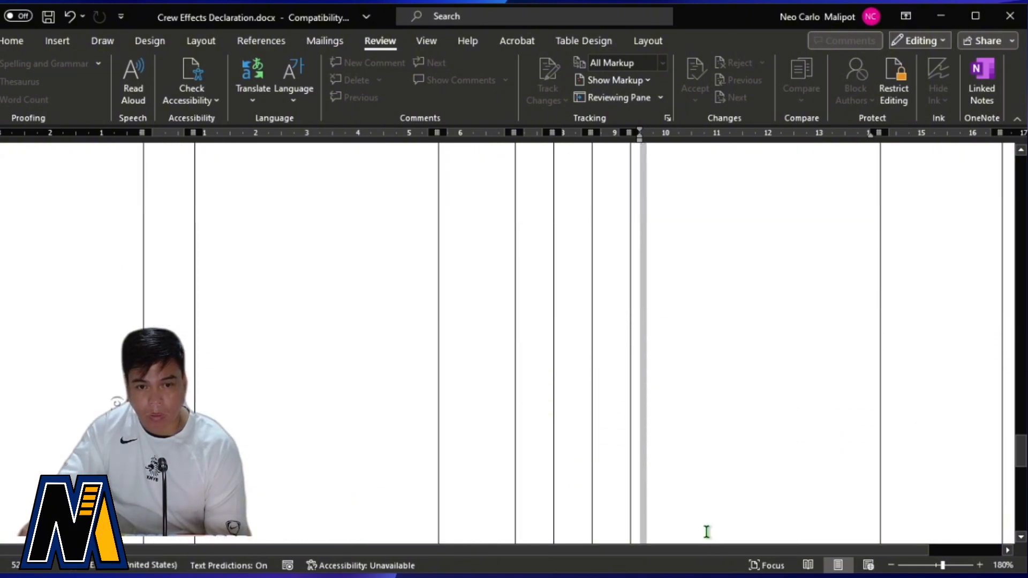
scroll(706, 531, up, 8)
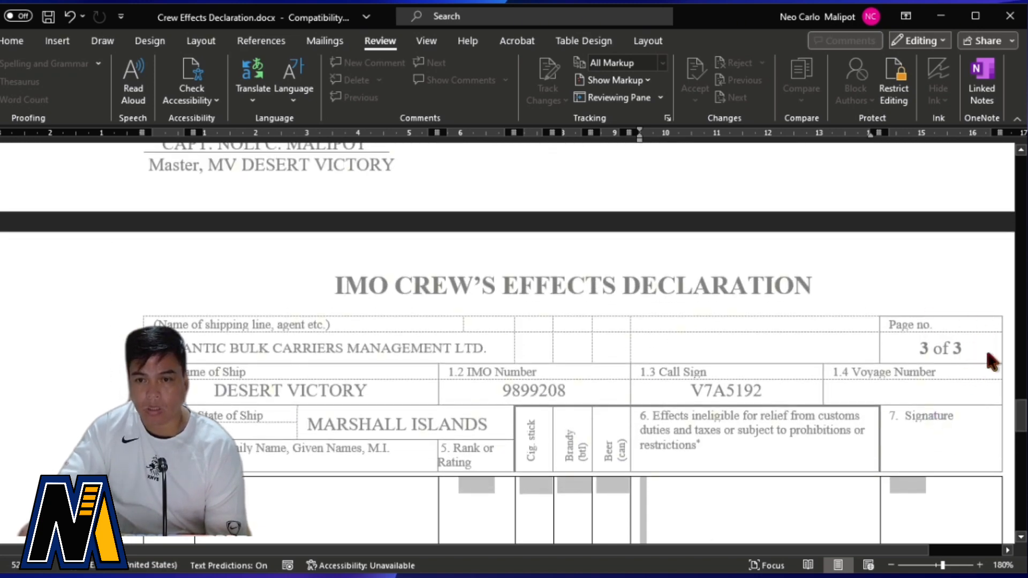
key(ctrl+z)
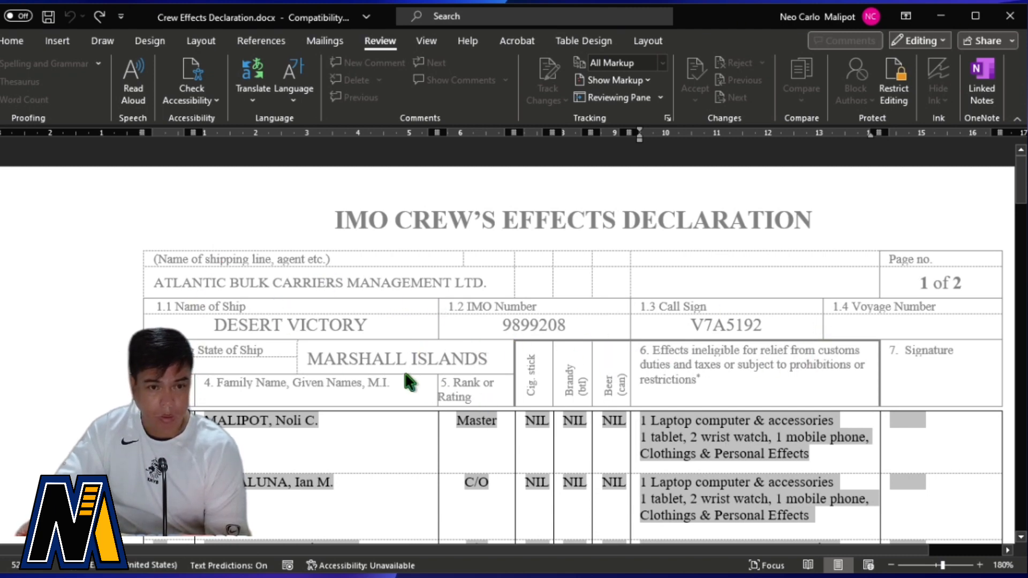
- Number the first empty crew row on page 2 as "20."
scroll(771, 380, down, 15)
scroll(773, 381, down, 5)
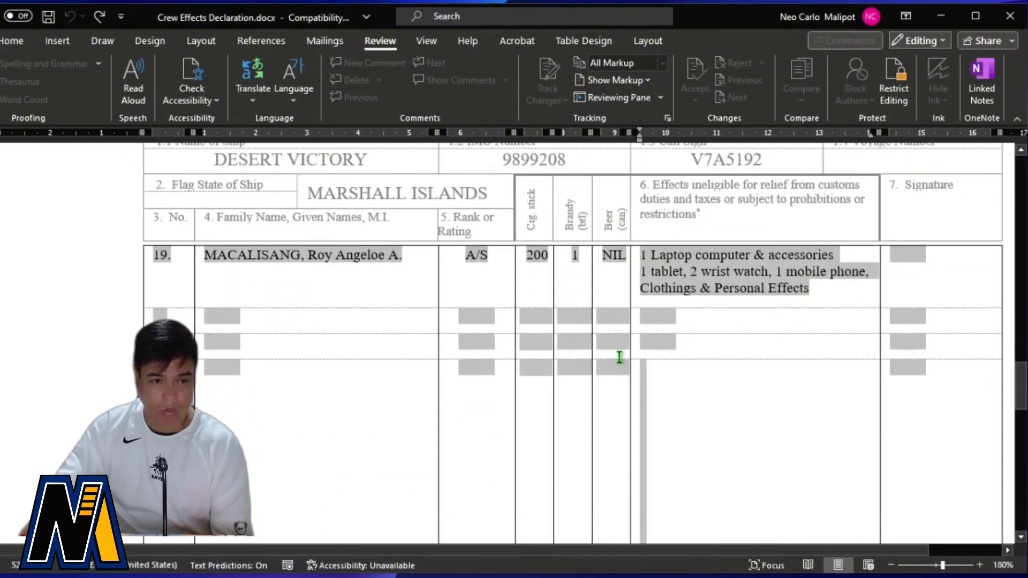
click(155, 320)
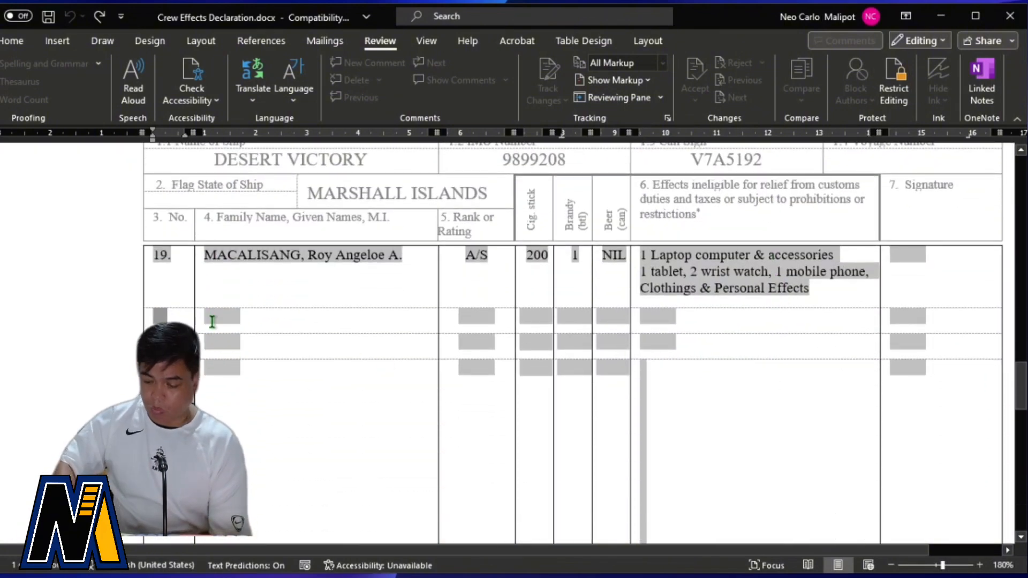
text(20.)
- Enter the crew member's family name in capitals, given name and middle initial in row 20
click(214, 317)
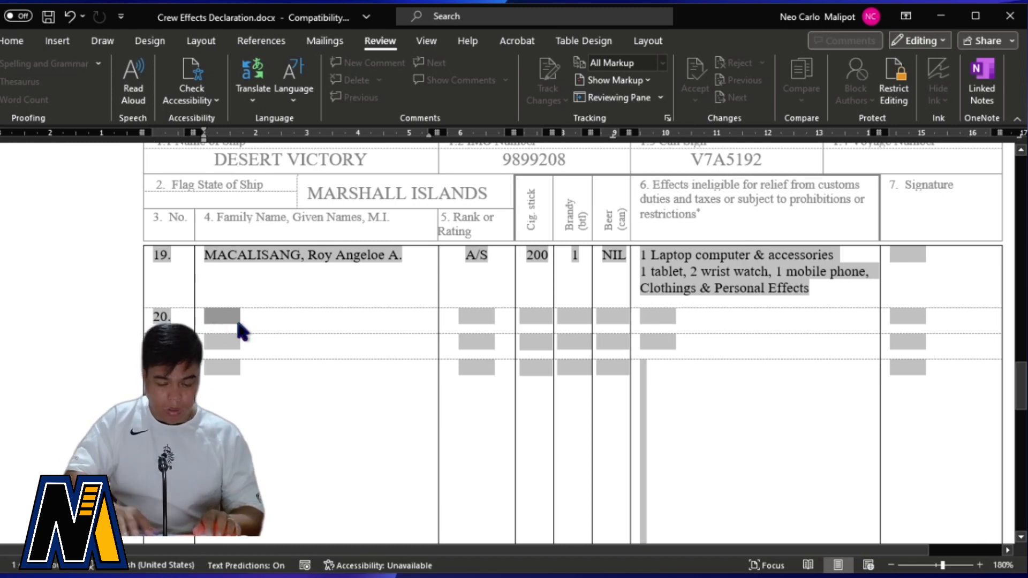
text(CE)
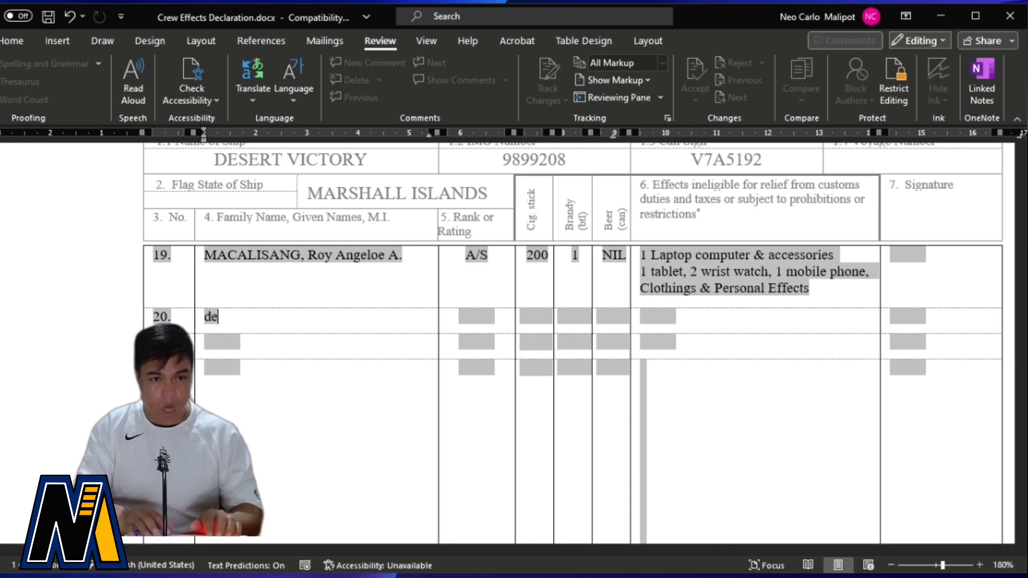
key(BackSpace)
key(BackSpace)
text(DEL;A)
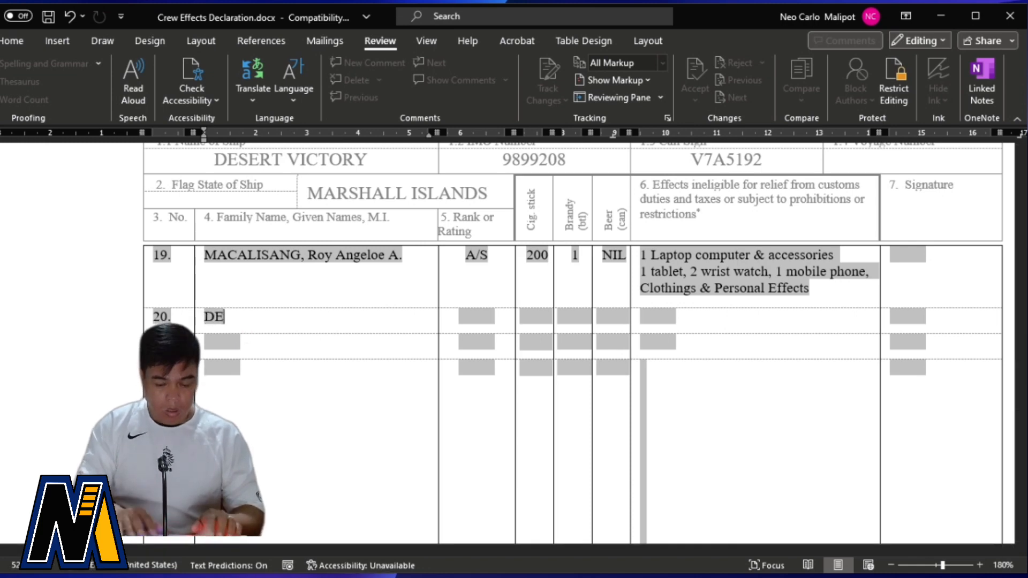
key(BackSpace)
key(BackSpace)
text(A )
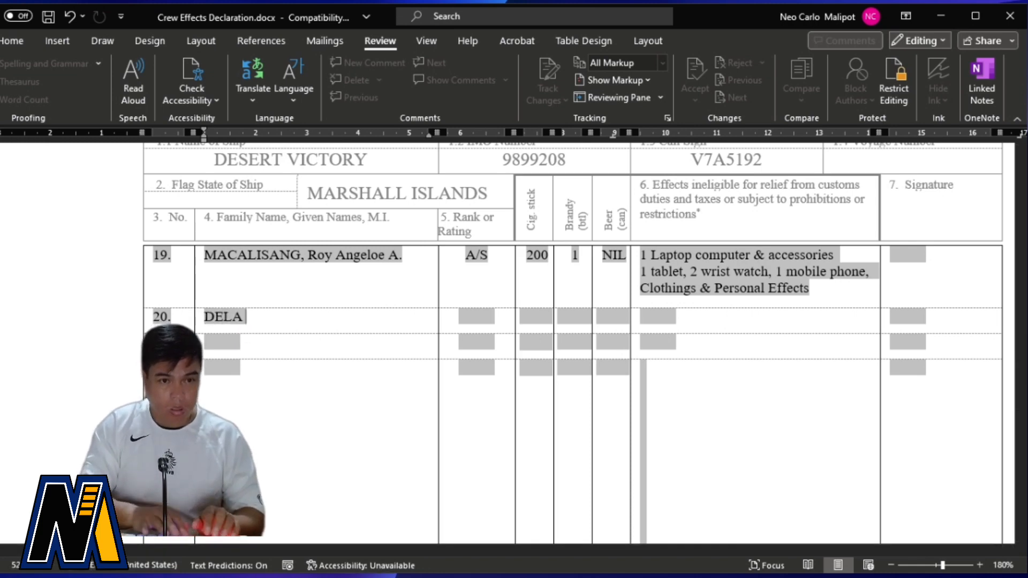
text(CRUZ, )
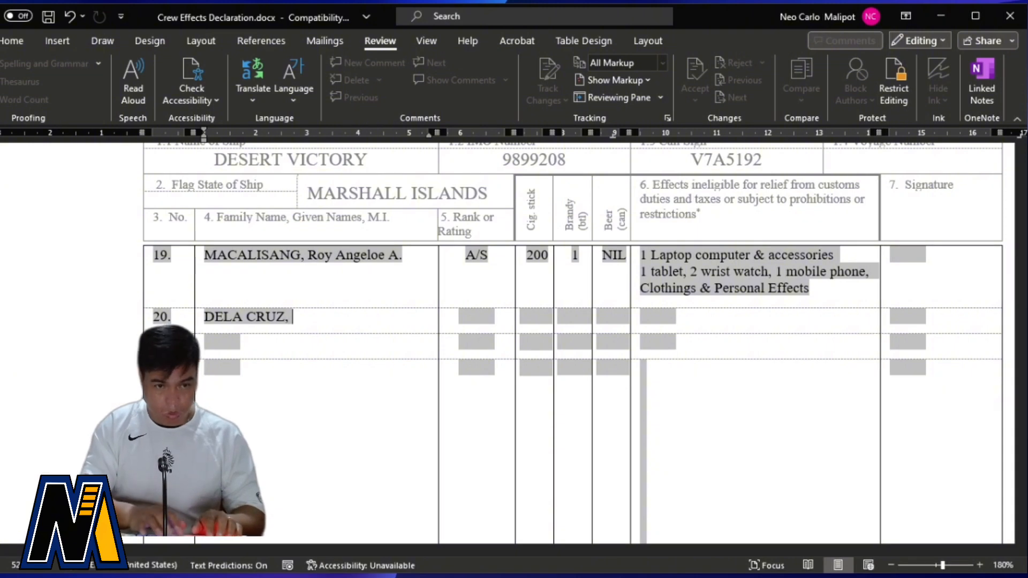
text(jUNA)
key(BackSpace)
key(BackSpace)
key(BackSpace)
key(BackSpace)
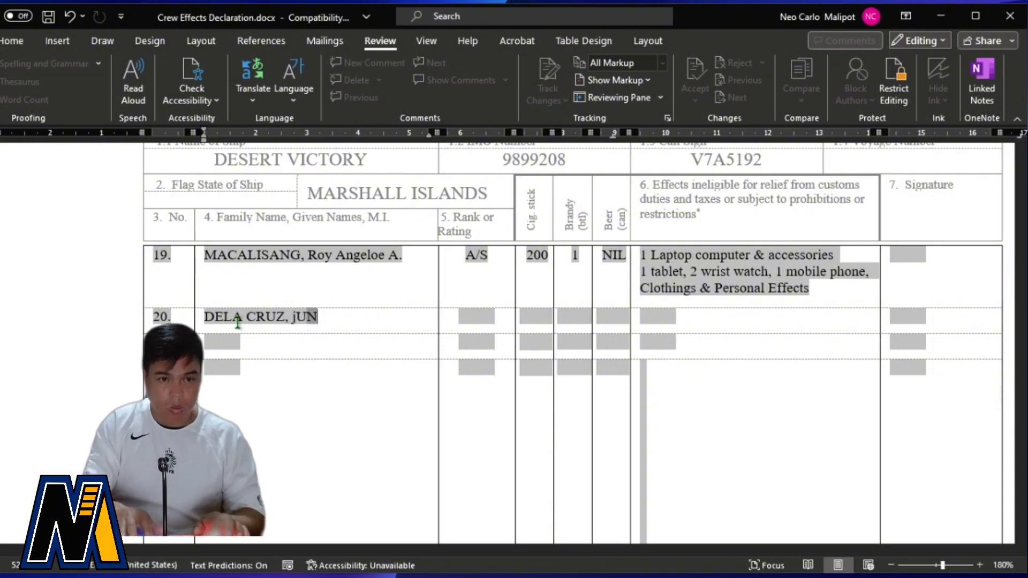
text(Juan )
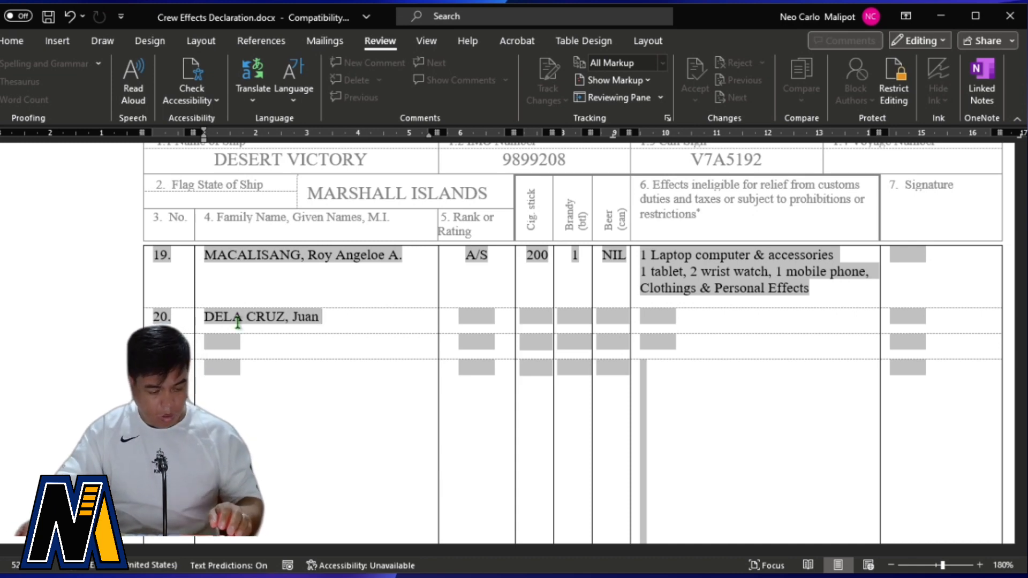
text(A.)
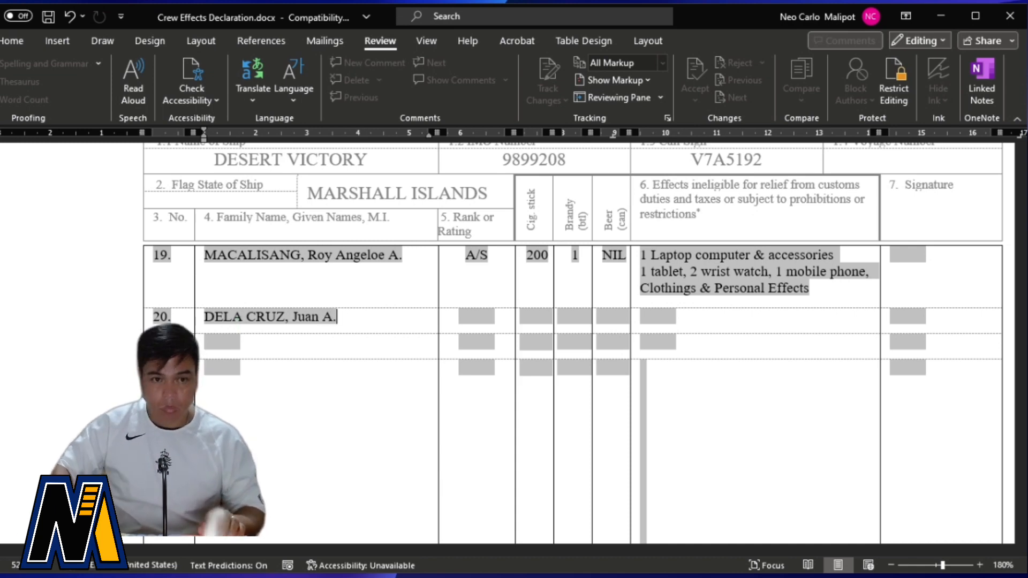
- Enter "Catering Trainee" as the rank or rating in row 20
click(485, 324)
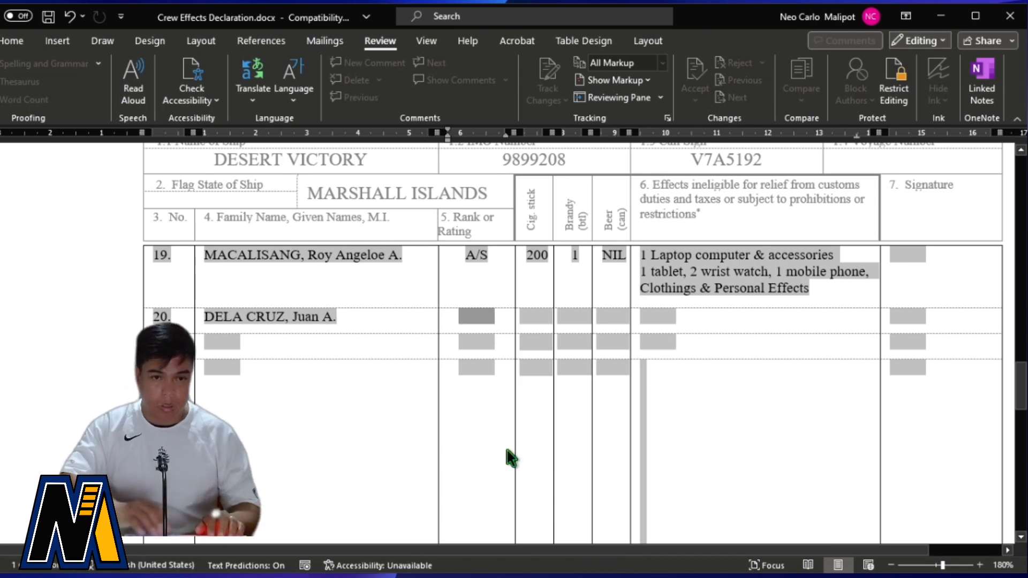
text(A)
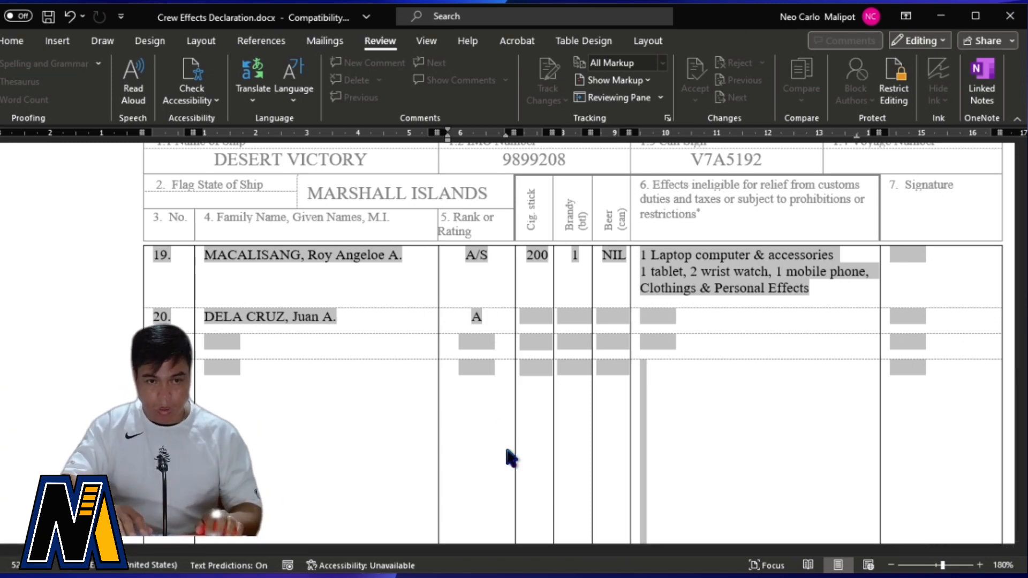
key(BackSpace)
text(Ca)
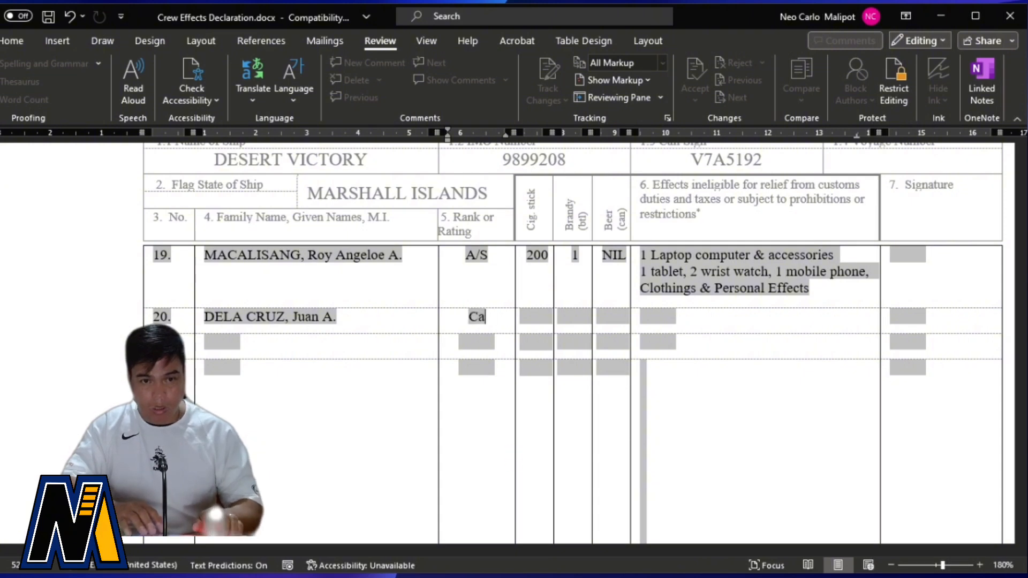
text(terning T)
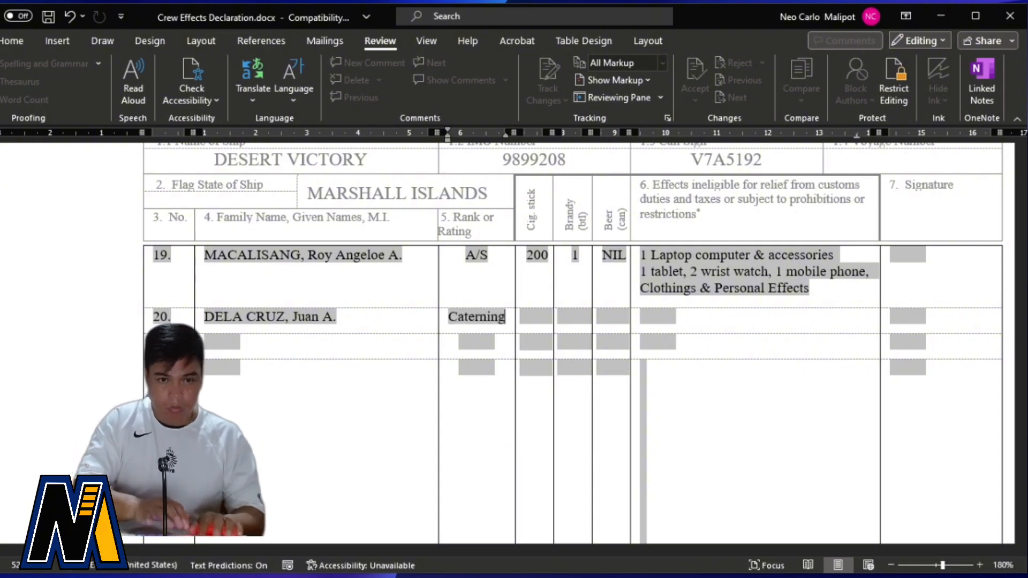
key(BackSpace)
key(BackSpace)
key(BackSpace)
key(BackSpace)
key(BackSpace)
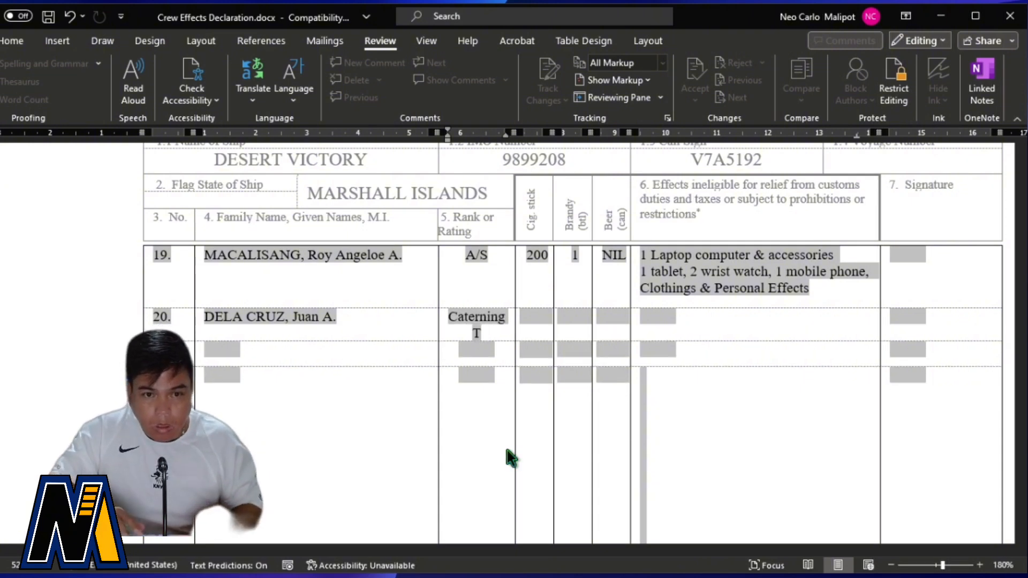
key(BackSpace)
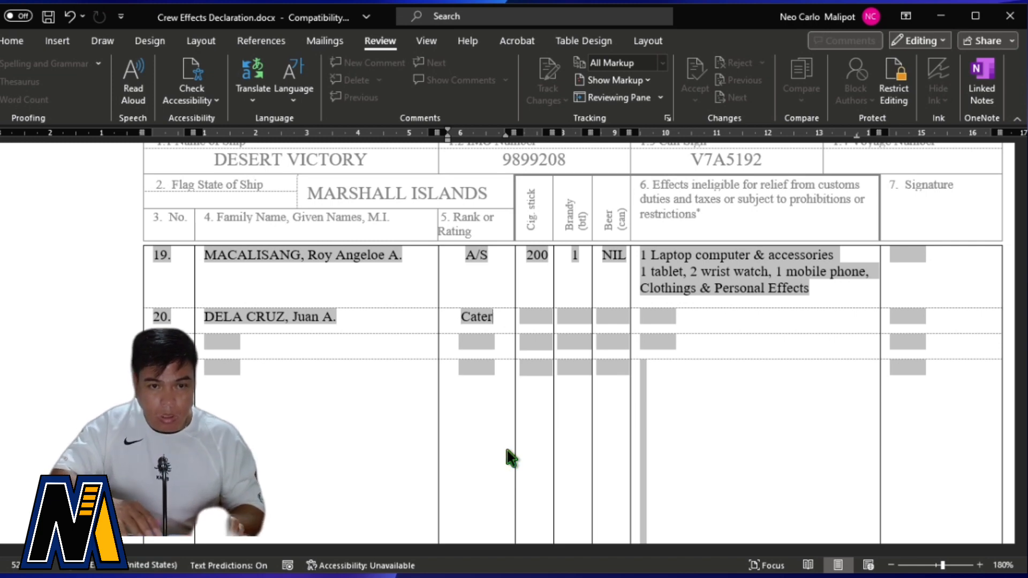
text(ing Trainee)
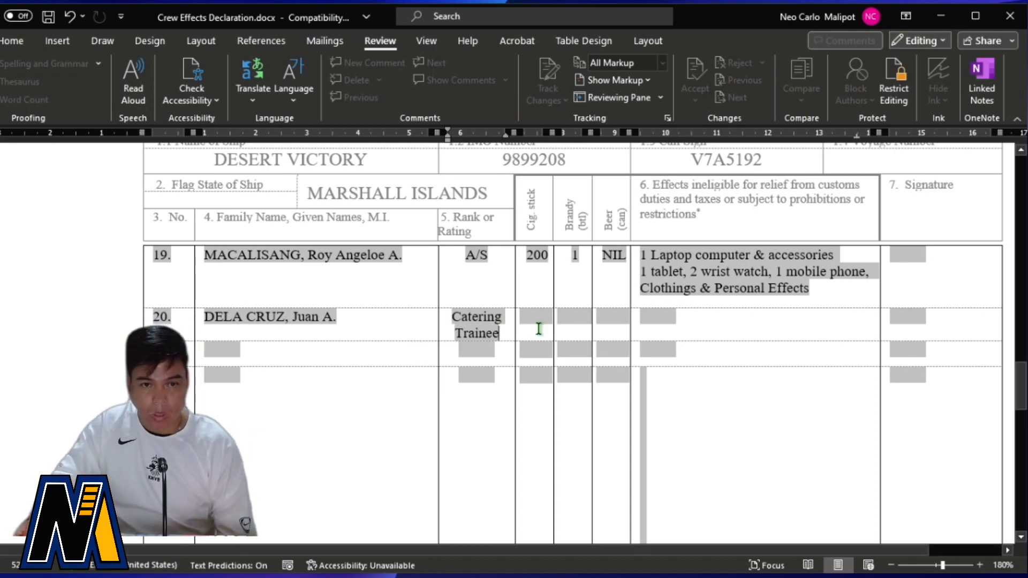
- Examine row 20's cigarette, brandy, beer and effects fields, and review the ship details heading page 2
click(535, 325)
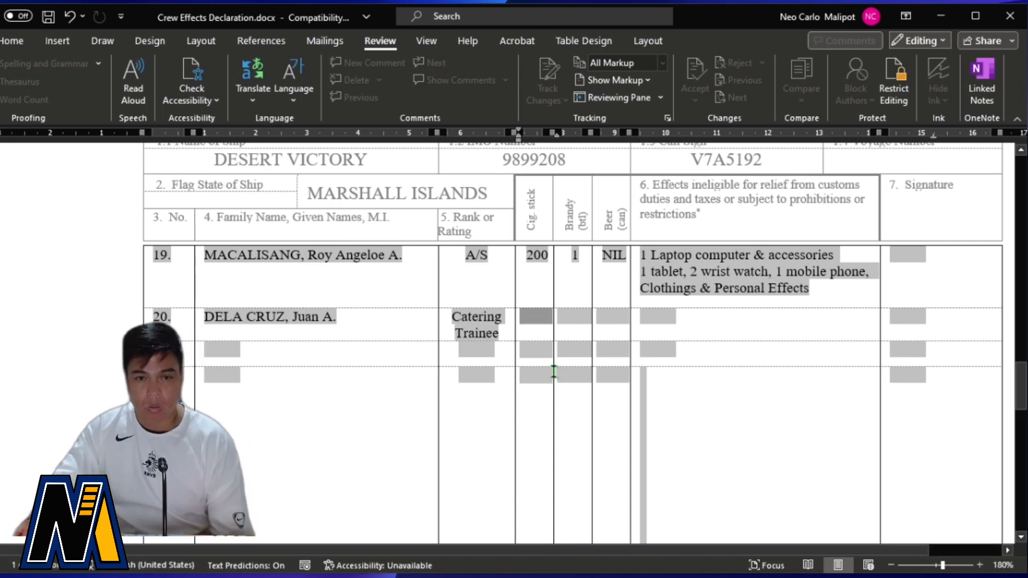
click(581, 319)
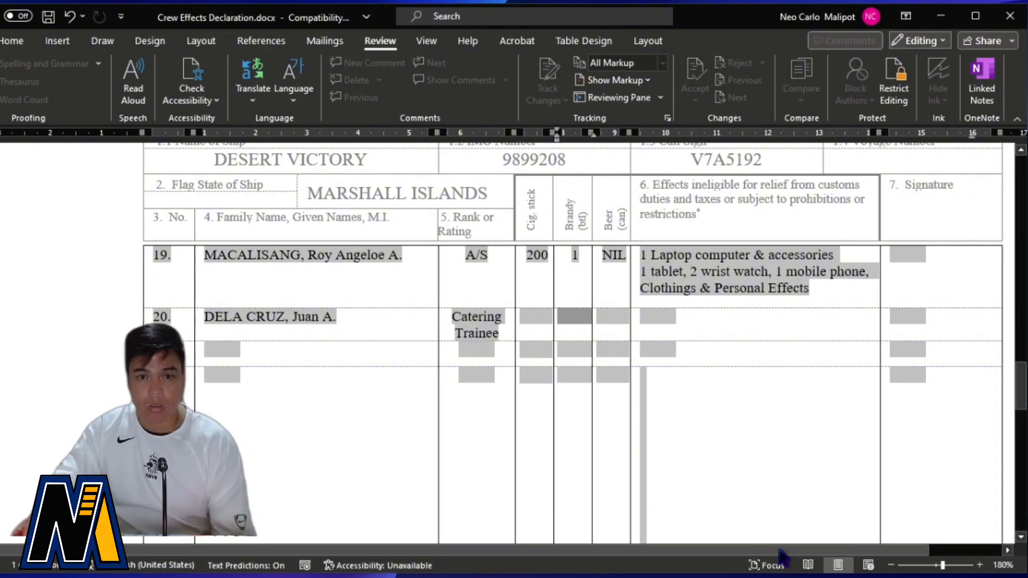
click(620, 320)
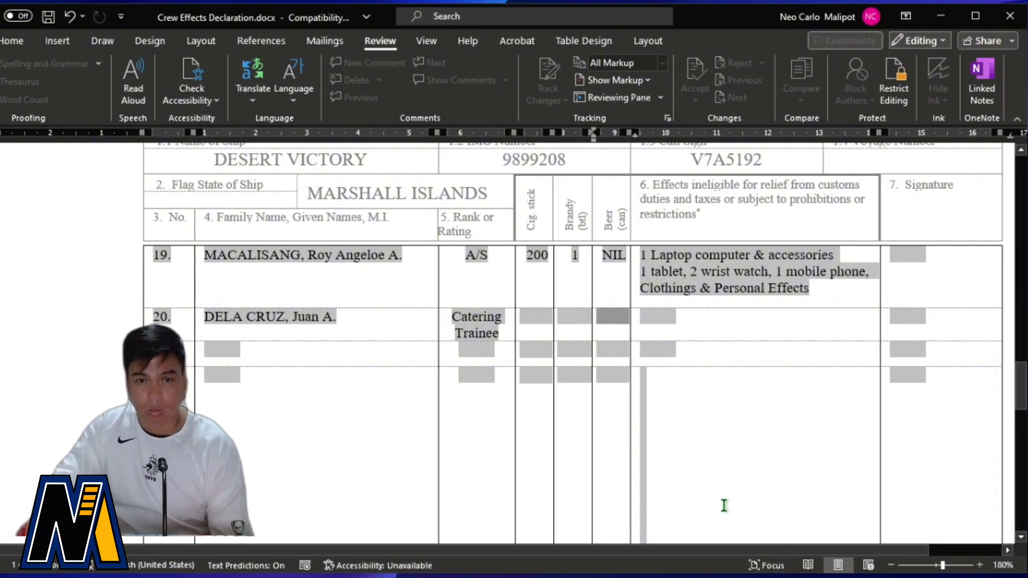
click(665, 306)
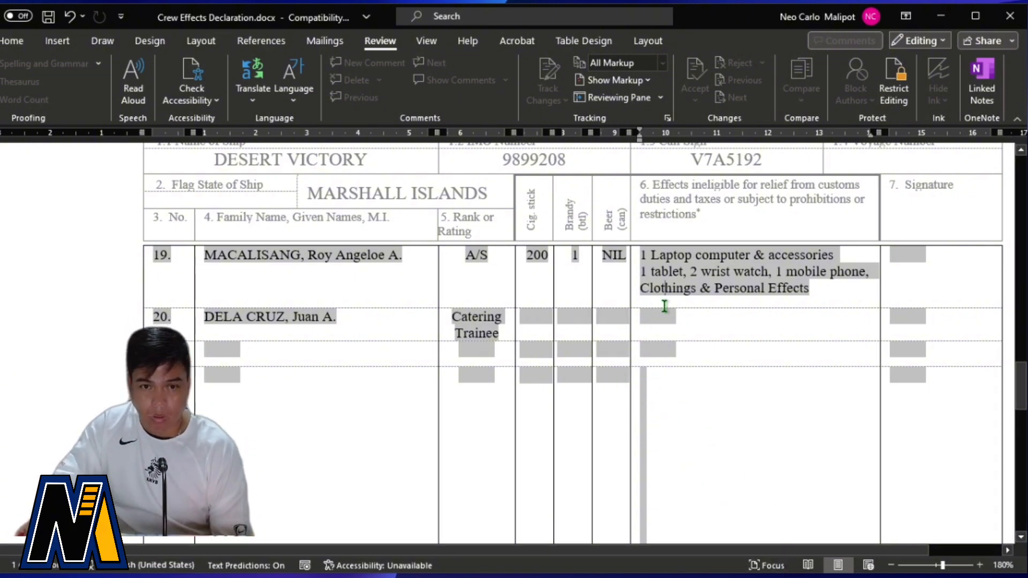
click(649, 316)
scroll(720, 402, up, 3)
scroll(728, 407, down, 1)
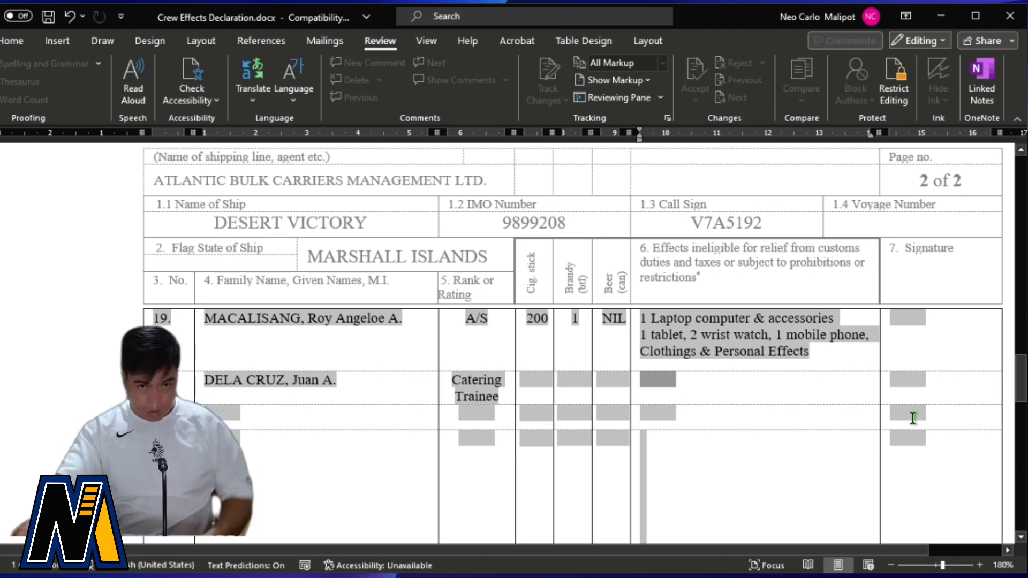
scroll(911, 416, down, 2)
- Delete the surplus blank lines from the effects field of the last crew row
click(159, 317)
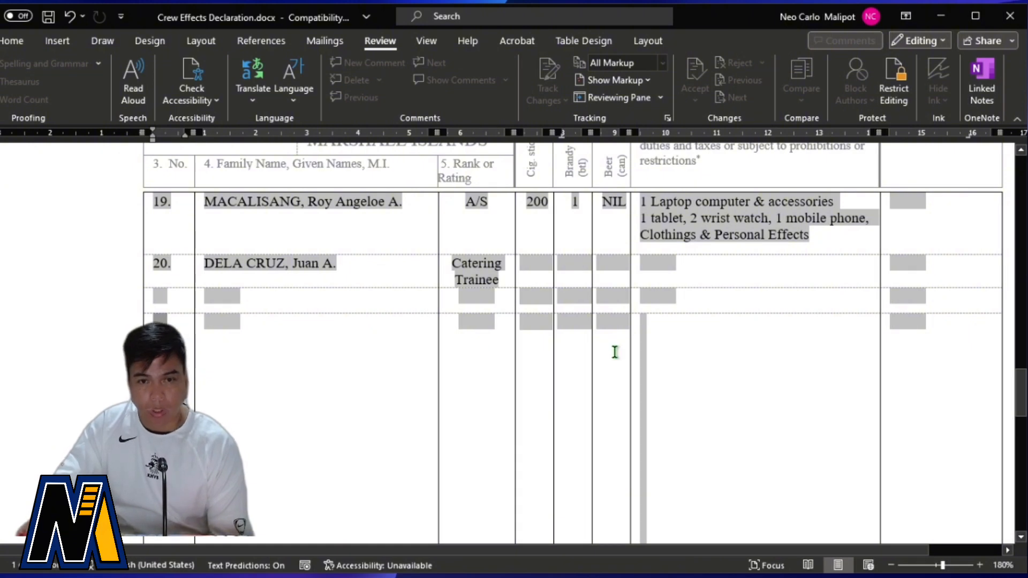
click(641, 321)
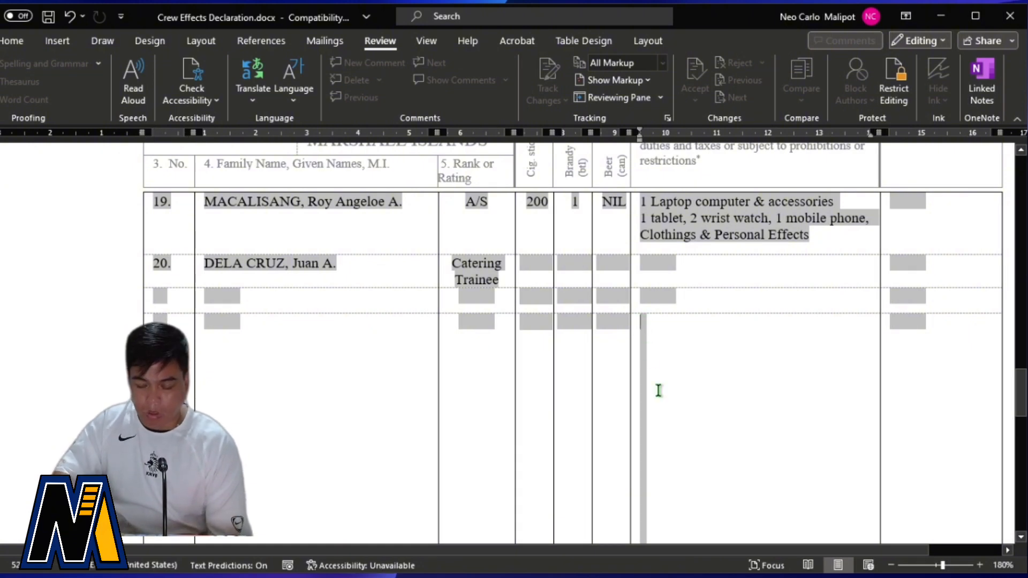
key(shift+Down)
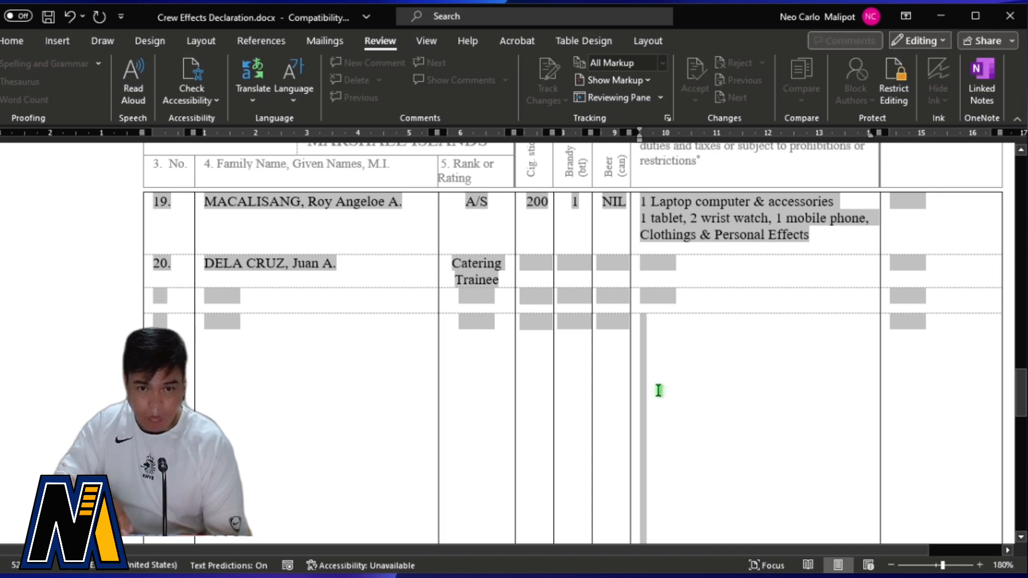
key(Delete)
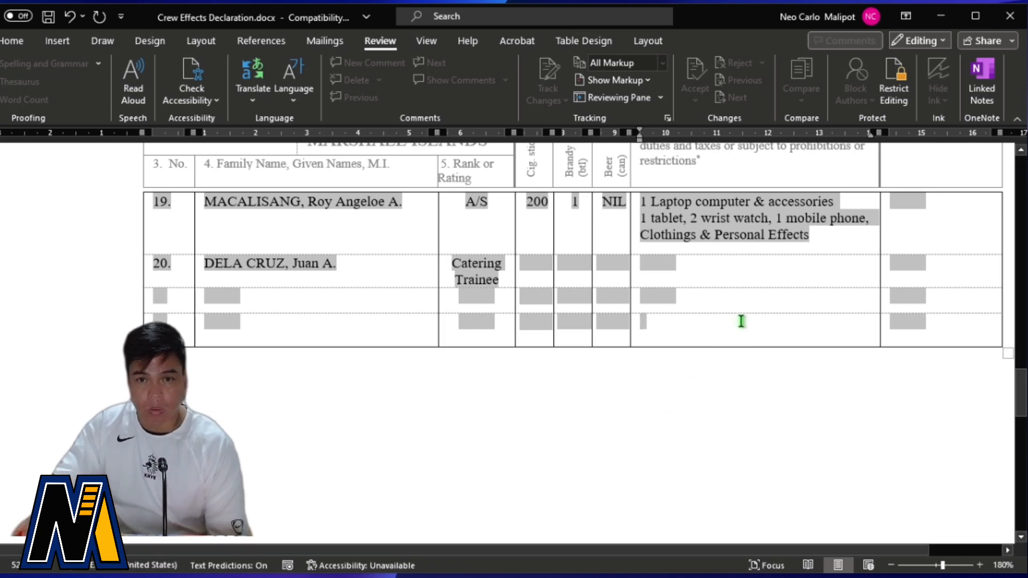
- Stop the document's form protection and close the Restrict Editing pane
click(894, 88)
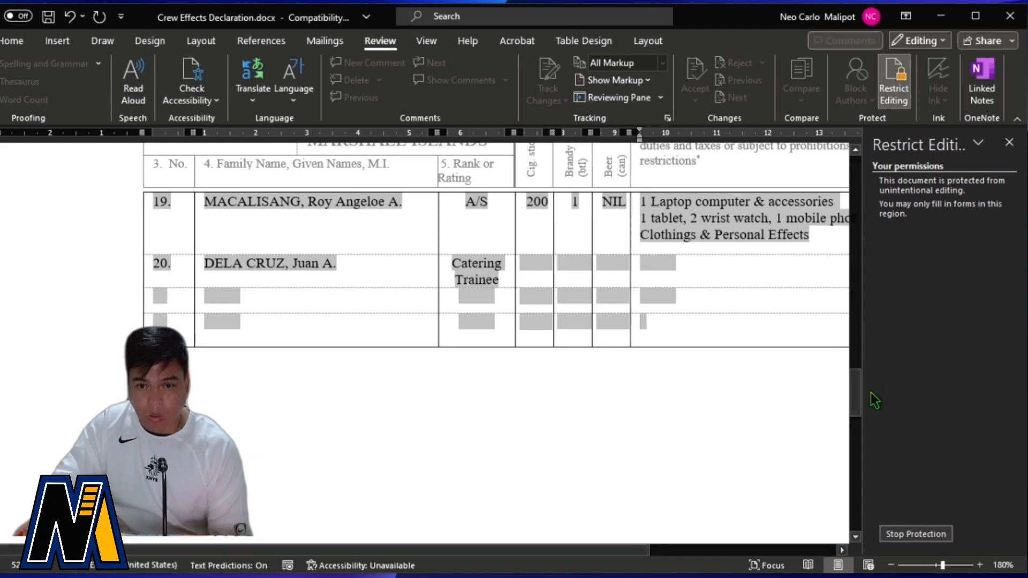
click(916, 533)
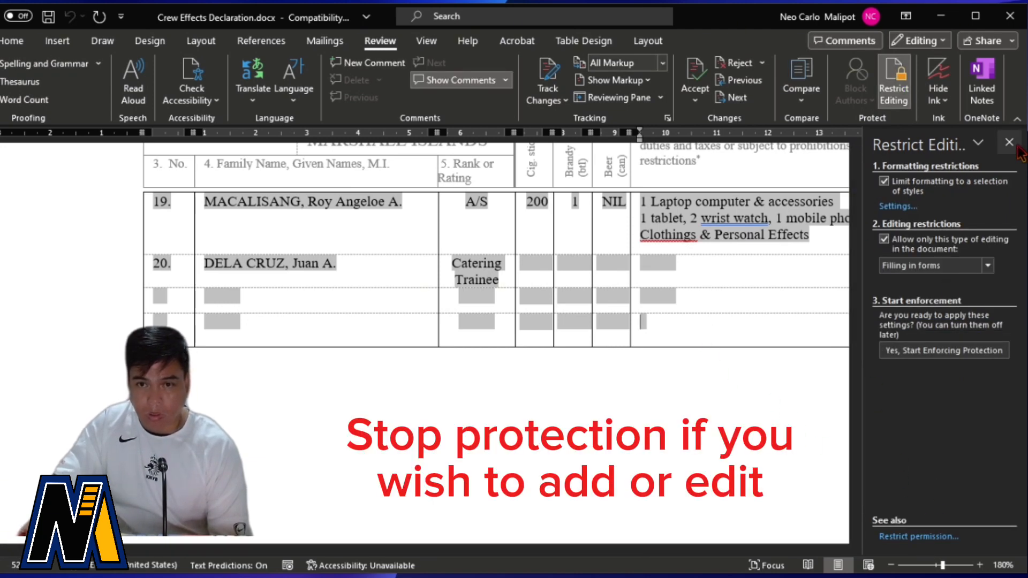
click(1009, 142)
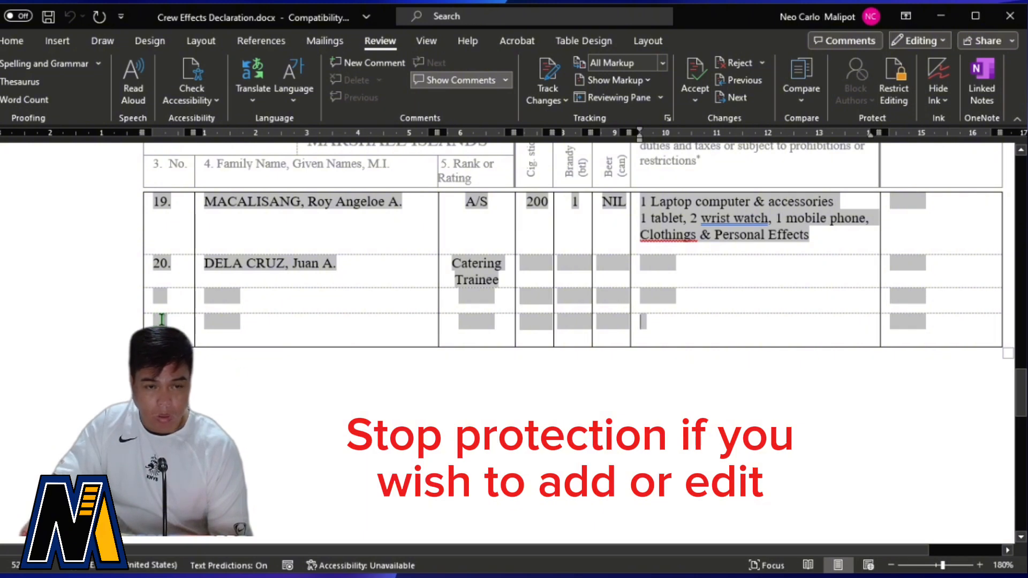
- Insert a blank row above the last row of the crew table on page 2
drag(161, 319, 914, 317)
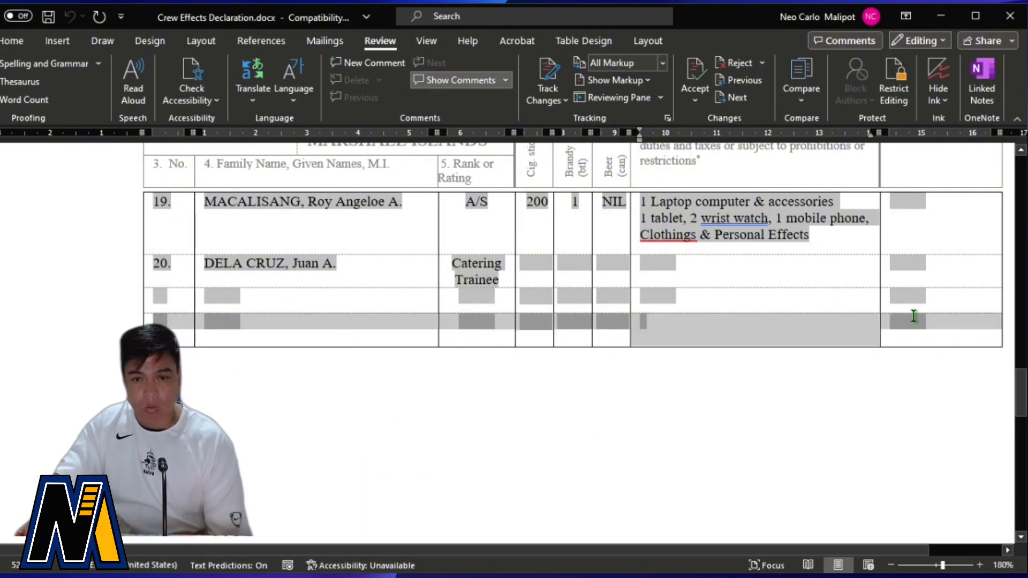
click(769, 332)
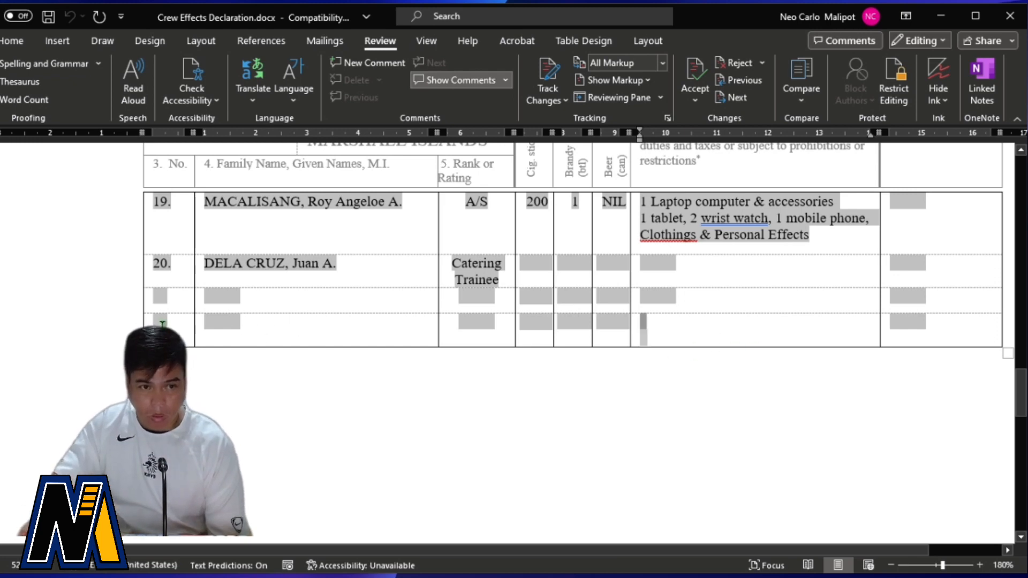
drag(162, 323, 940, 317)
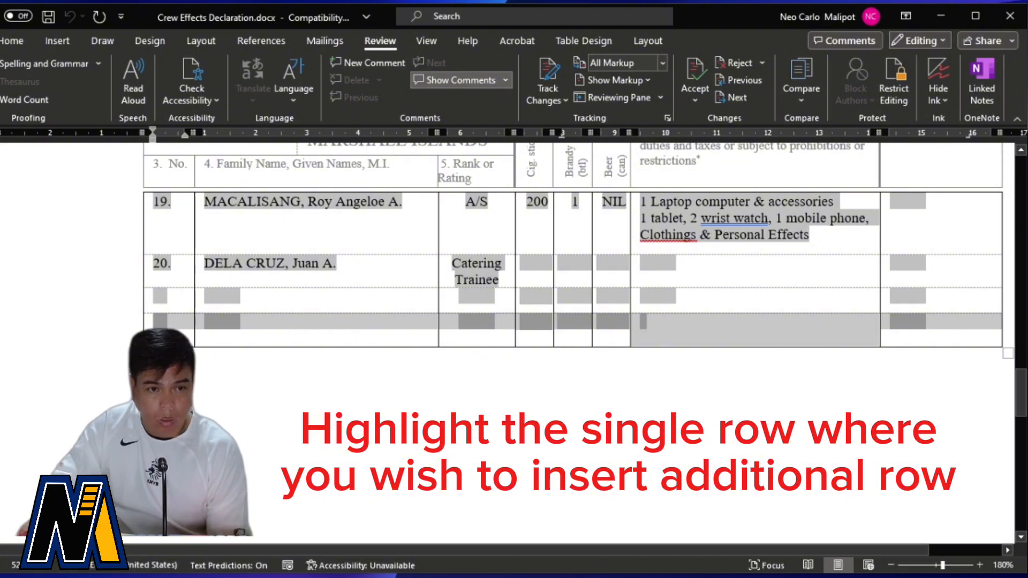
click(197, 345)
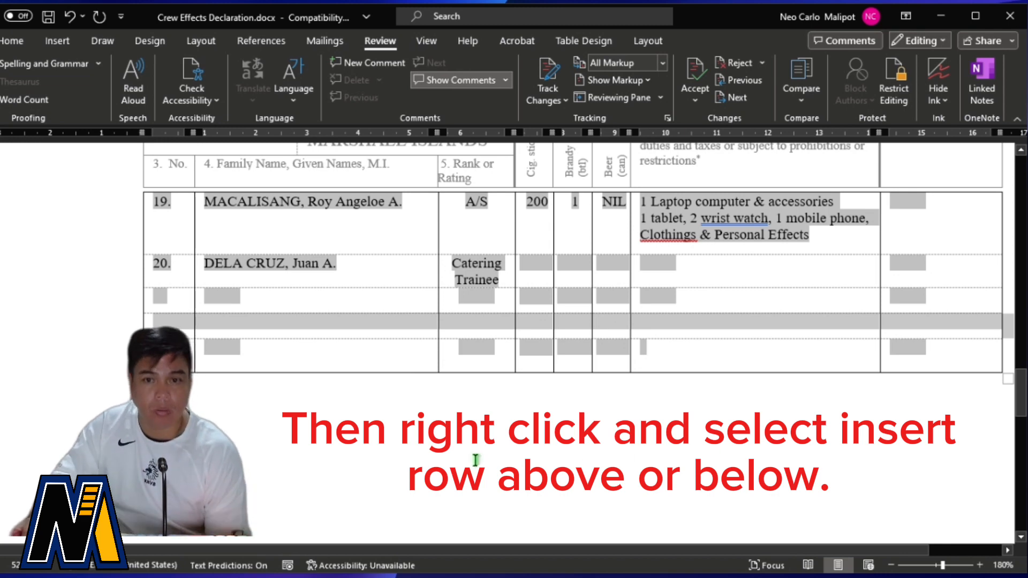
click(522, 450)
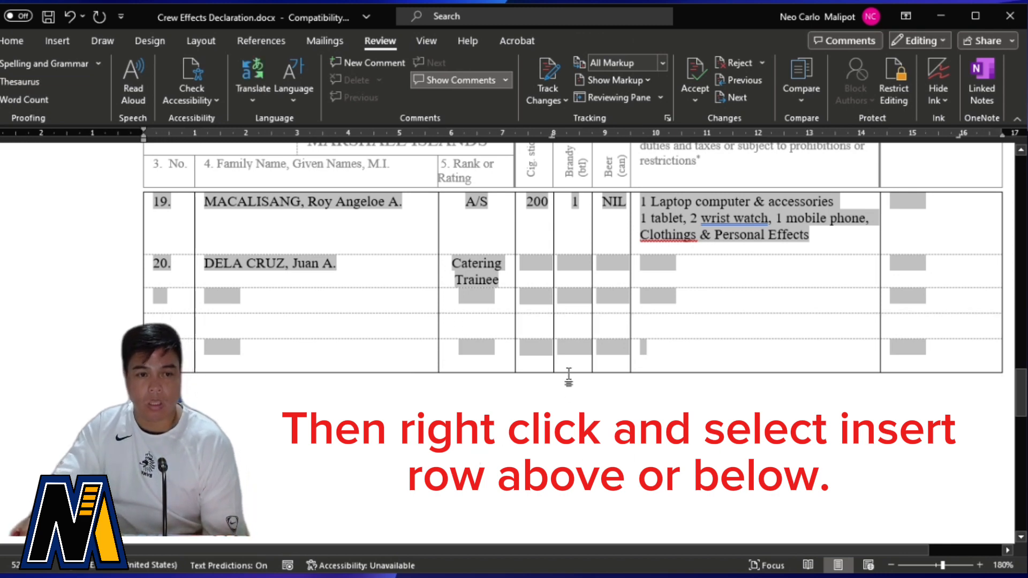
- Copy the last crew row's form fields into the newly inserted blank row
drag(225, 347, 934, 360)
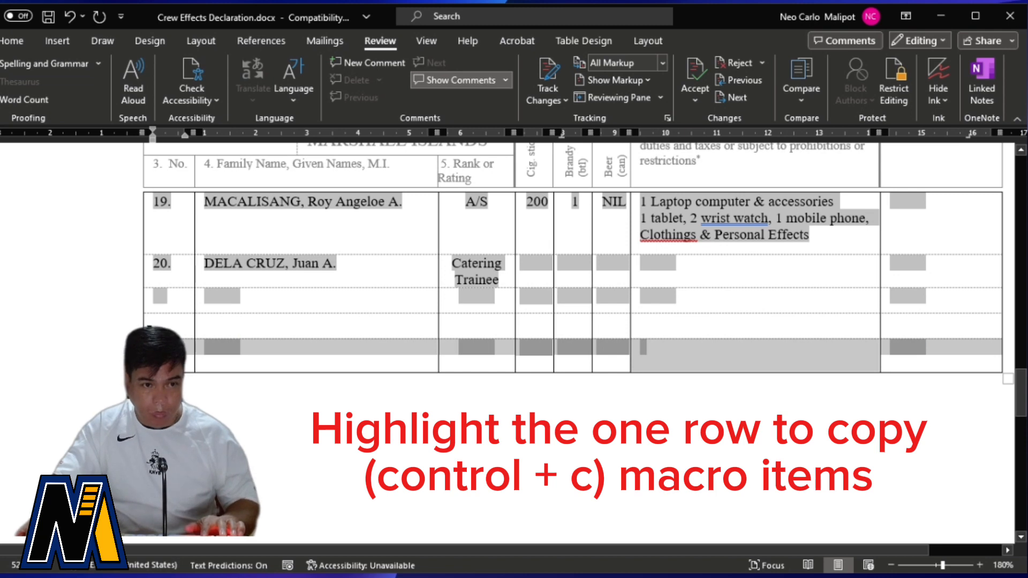
click(161, 319)
key(ctrl+v)
click(357, 421)
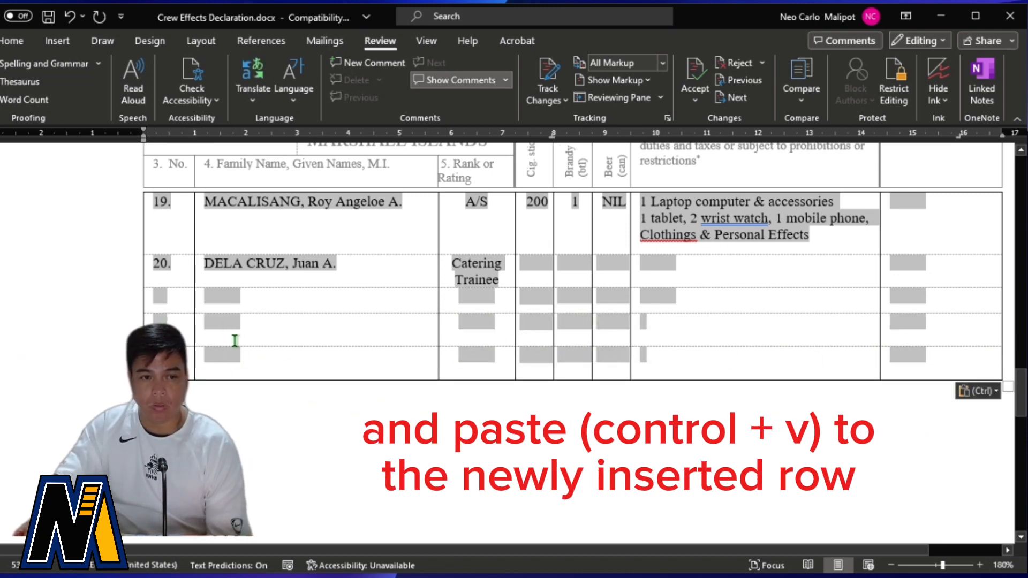
- Insert another blank row above the second-to-last crew row and copy that row's form fields into it
drag(183, 330, 917, 326)
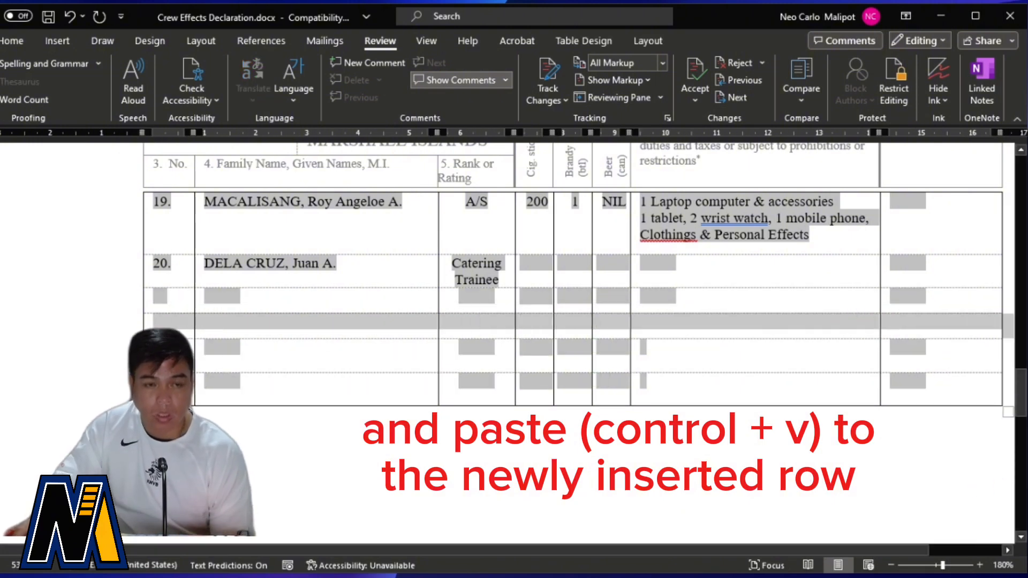
click(387, 454)
drag(177, 347, 904, 355)
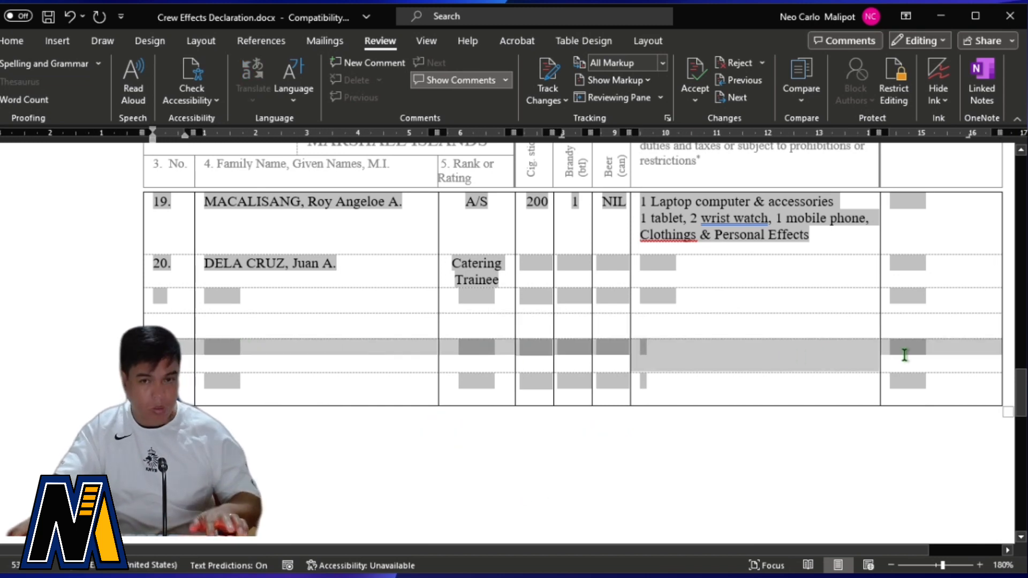
key(ctrl+v)
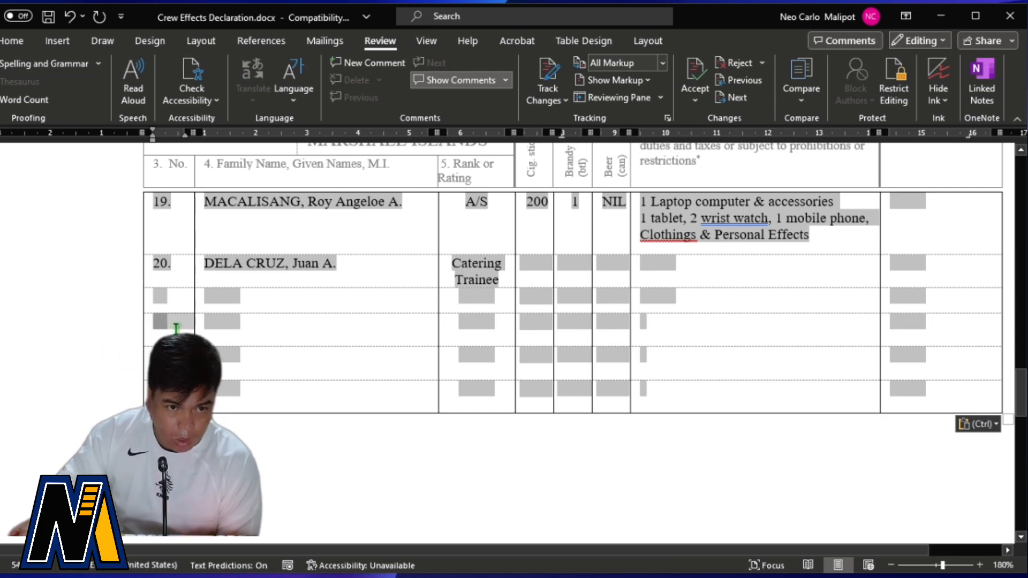
click(175, 345)
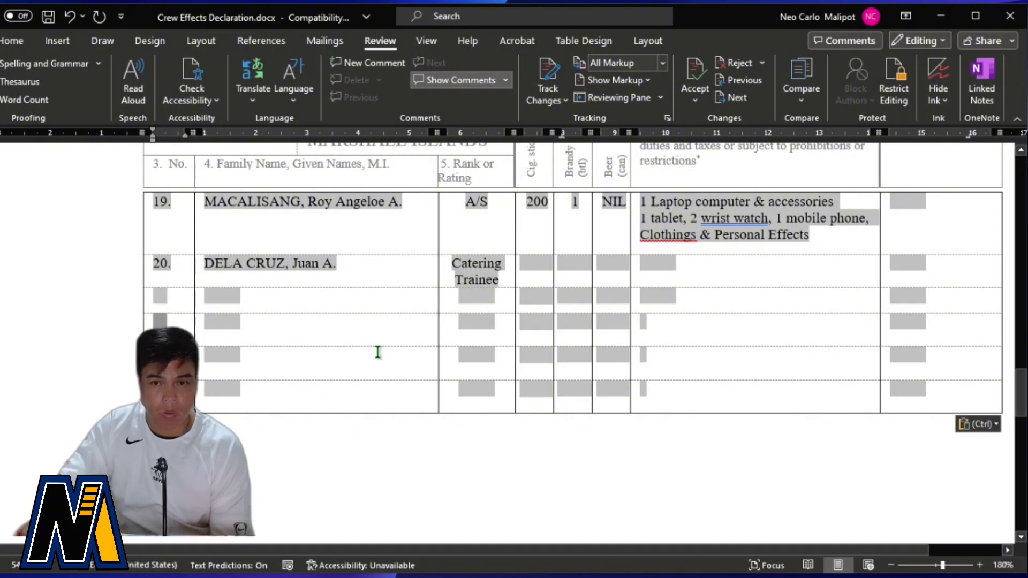
drag(377, 352, 952, 328)
click(913, 338)
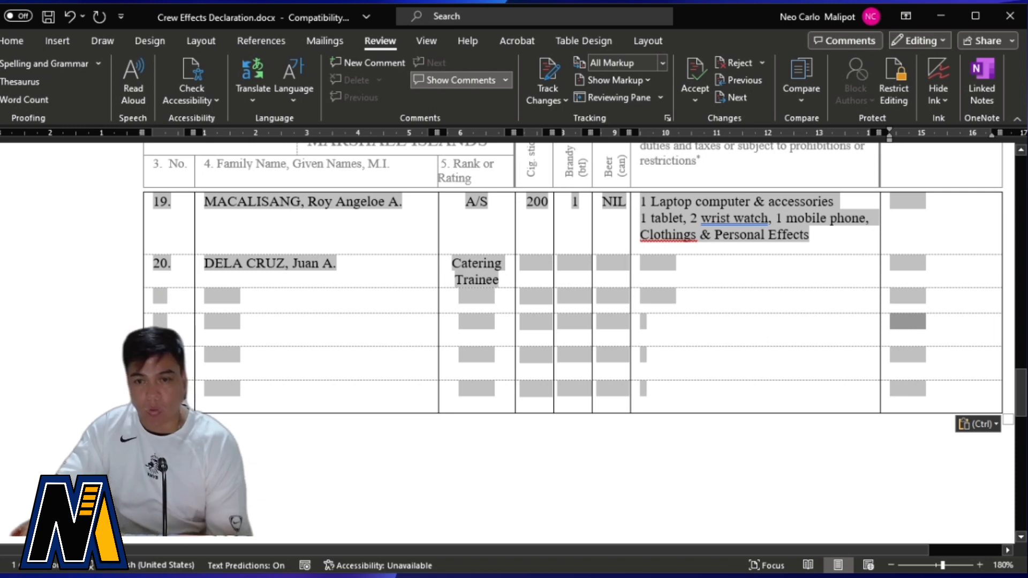
click(396, 492)
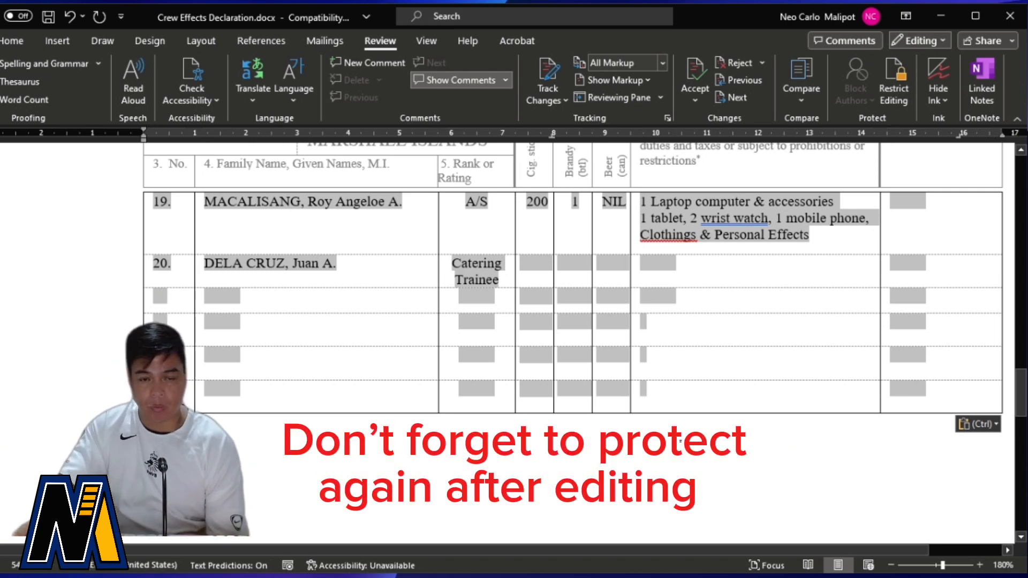
- Start enforcing document protection again, allowing only filling in forms
click(893, 86)
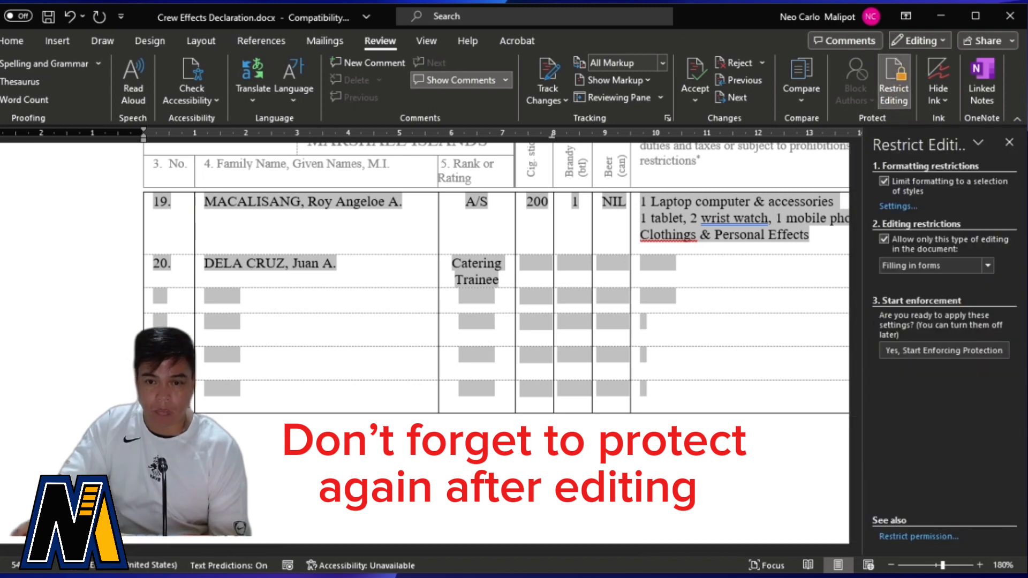
click(929, 351)
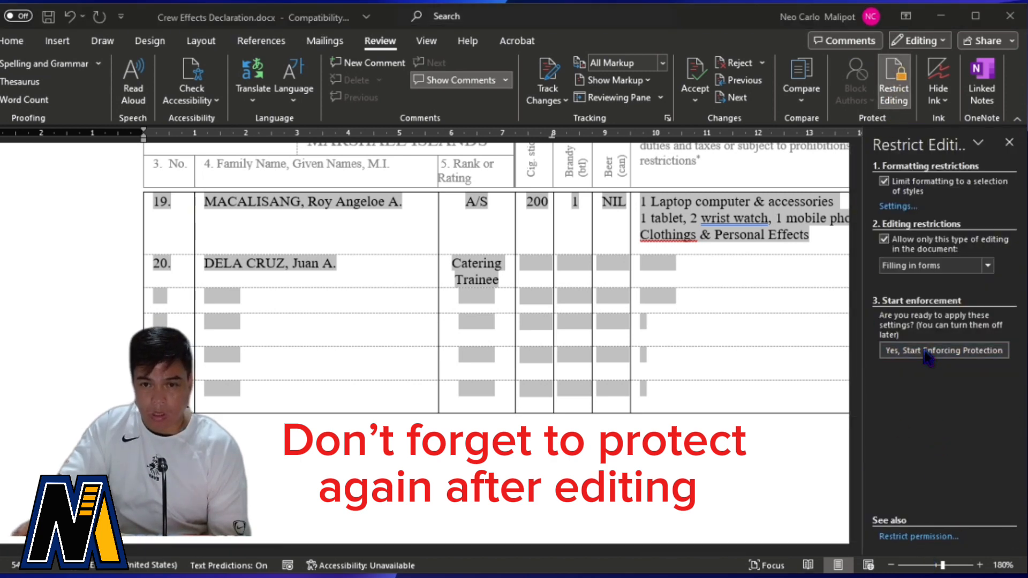
click(513, 362)
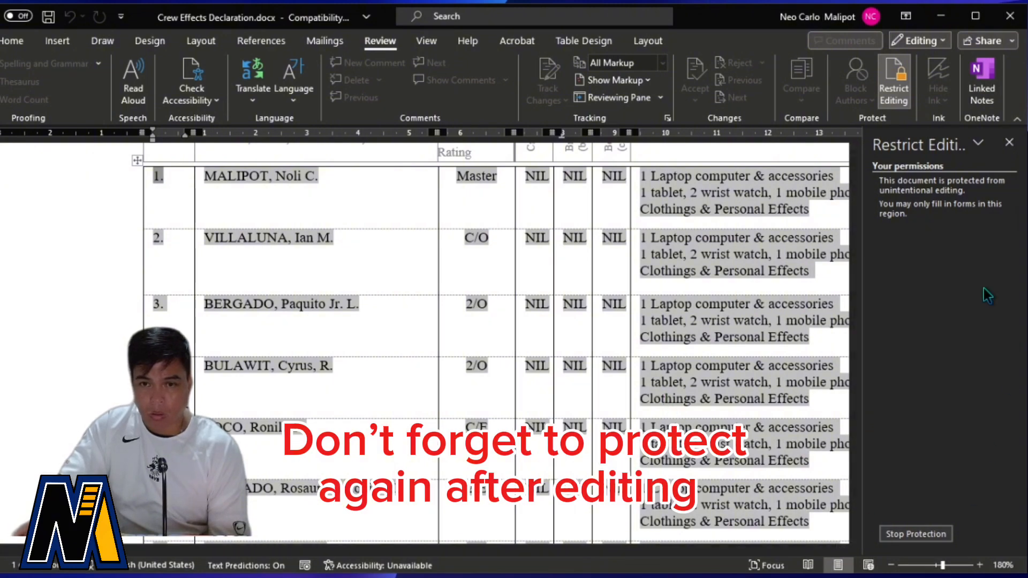
- Close the editing restriction settings and review the protected crew table down to the added blank rows on page 2
click(1009, 143)
scroll(646, 469, down, 5)
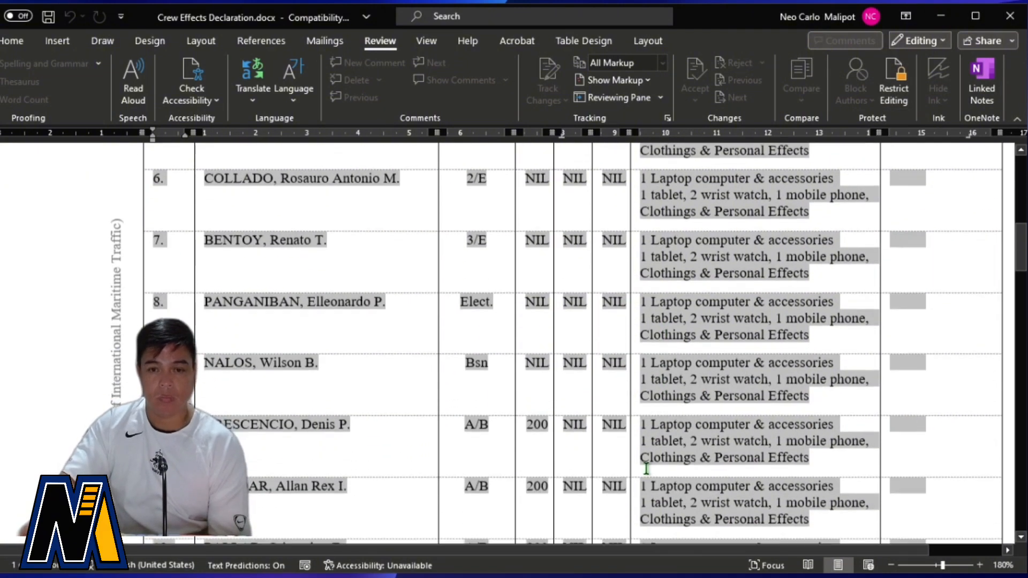
scroll(646, 469, down, 15)
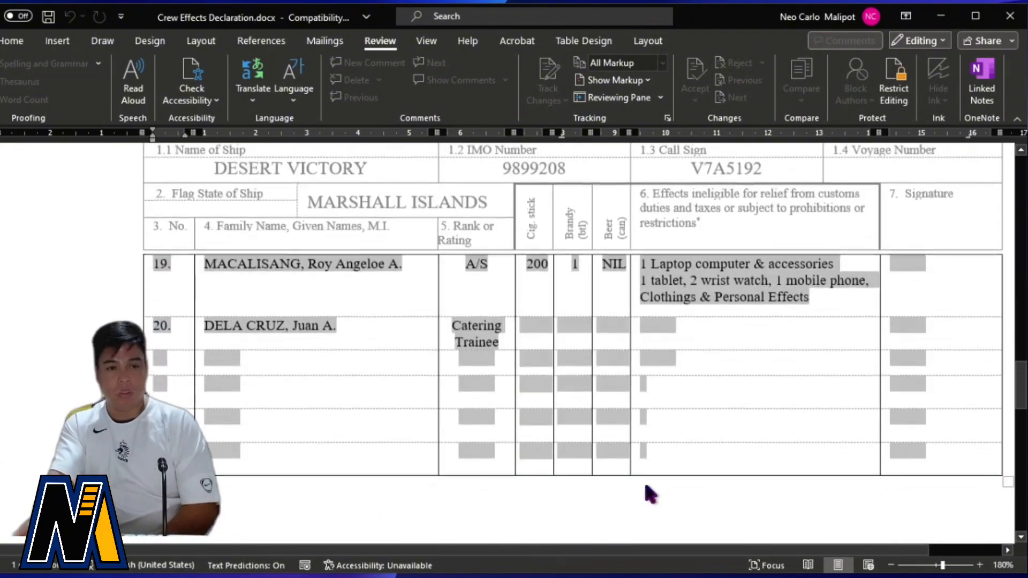
scroll(649, 493, down, 3)
click(644, 260)
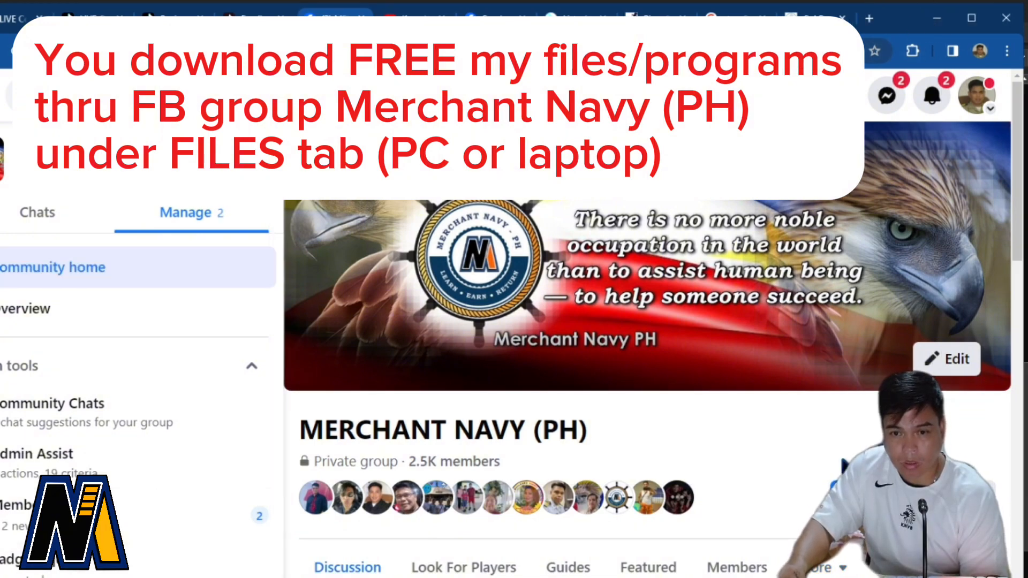
- Open the Files section of the MERCHANT NAVY (PH) Facebook group and look through the shared documents and spreadsheets
scroll(843, 356, down, 4)
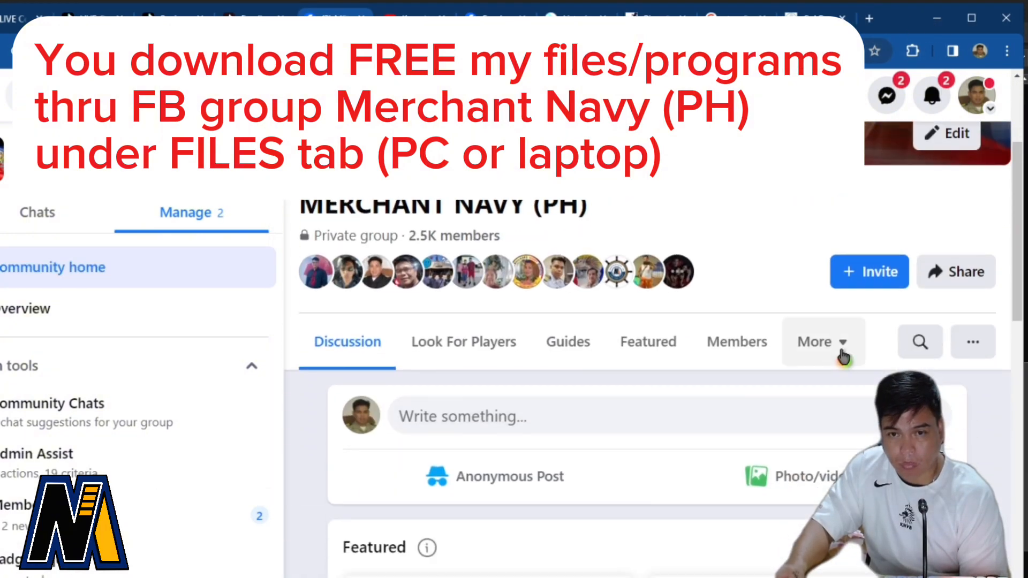
click(844, 353)
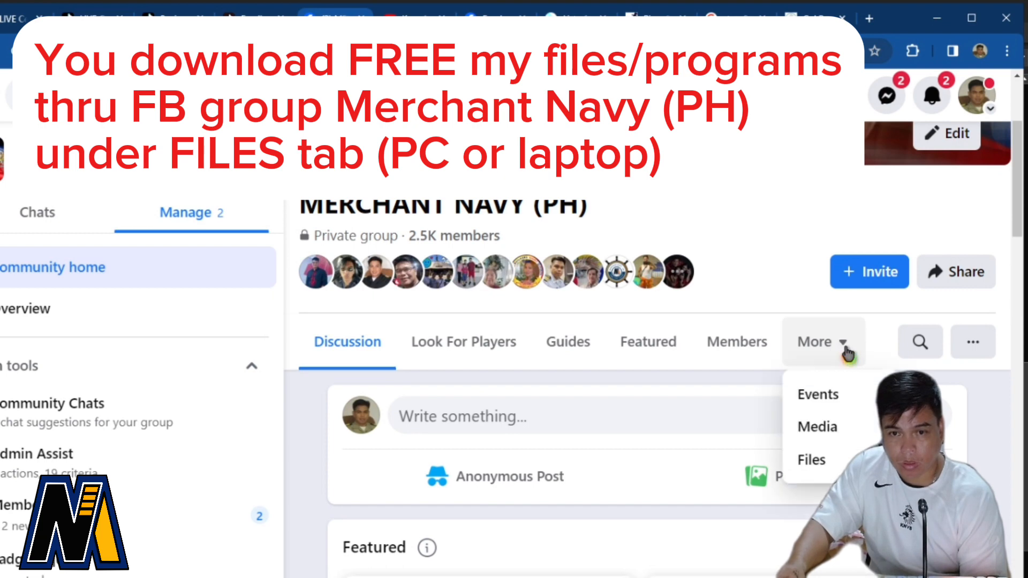
click(811, 461)
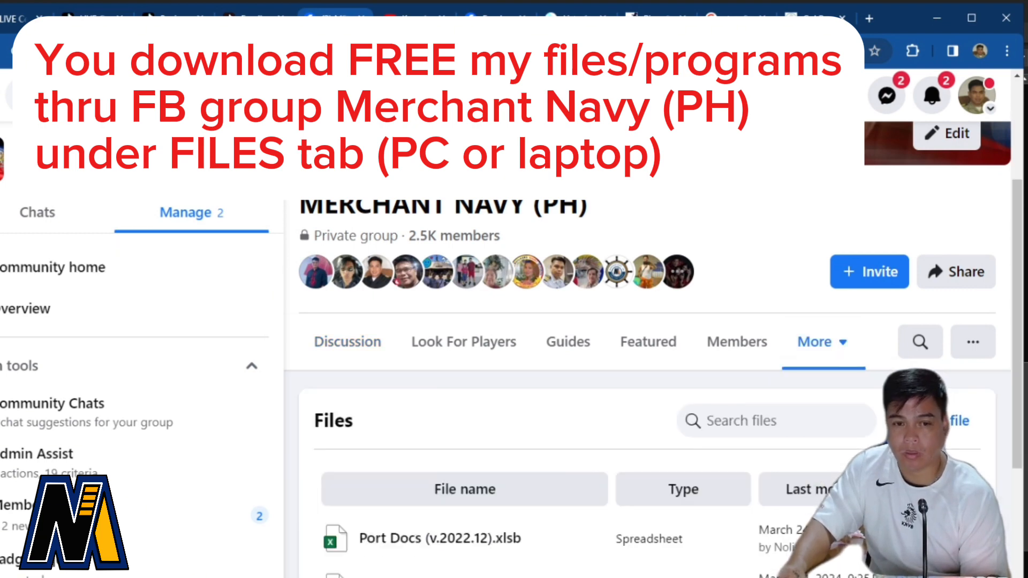
scroll(642, 374, down, 8)
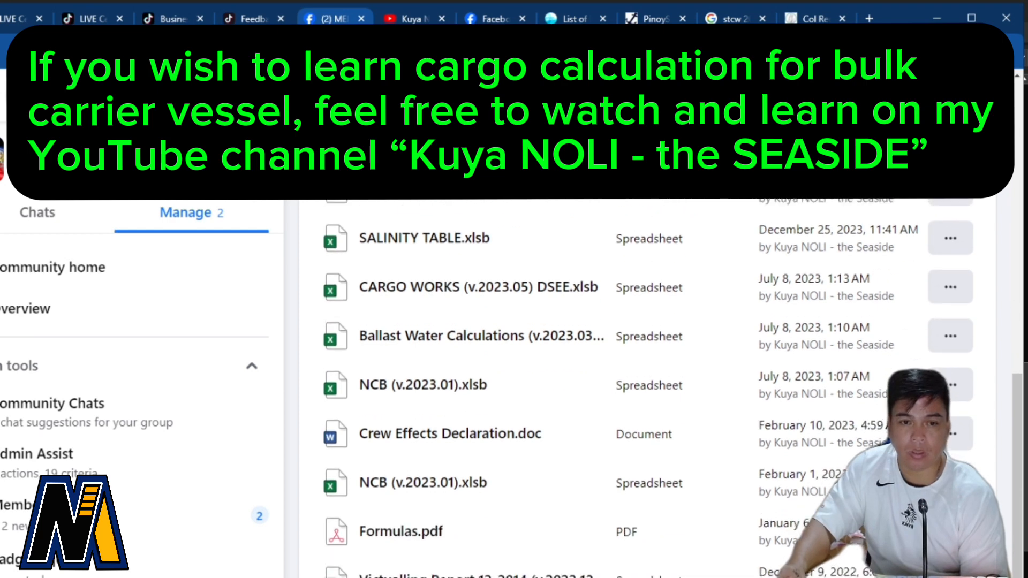
scroll(642, 375, up, 12)
- Switch to the YouTube channel's Playlists page and look through its created playlists
click(408, 18)
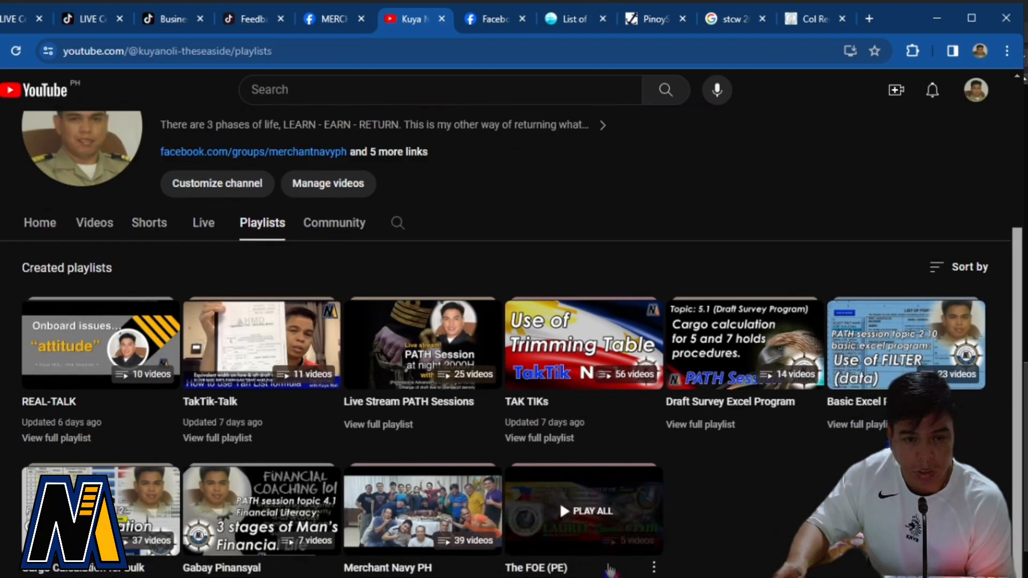
scroll(560, 456, down, 2)
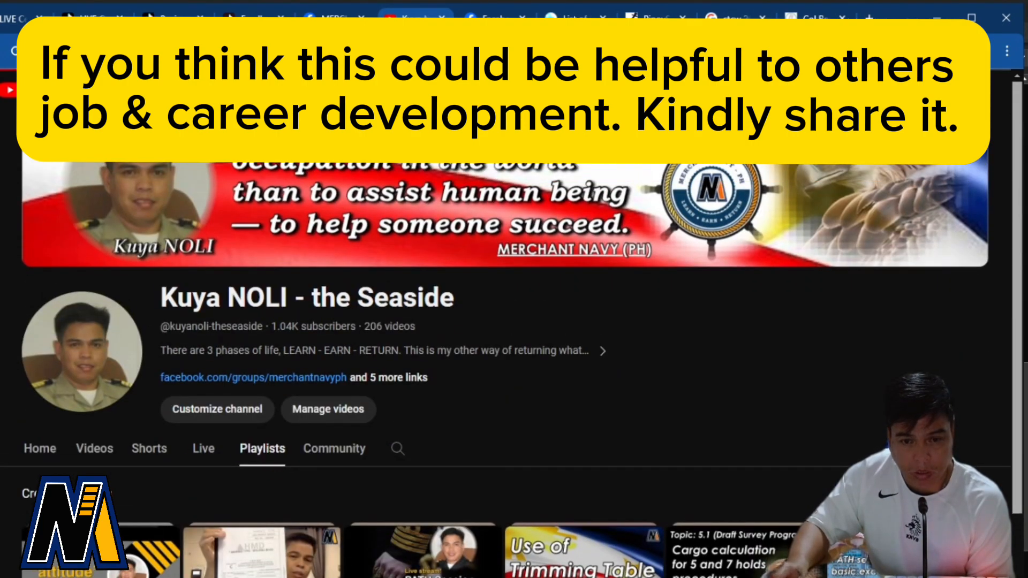
scroll(514, 330, down, 3)
scroll(750, 535, up, 2)
scroll(589, 503, down, 4)
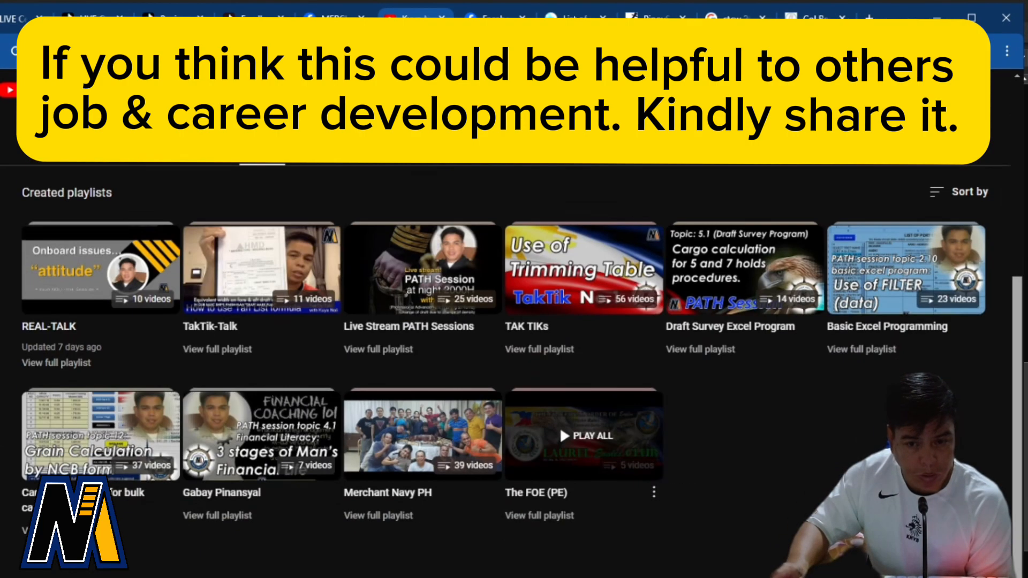